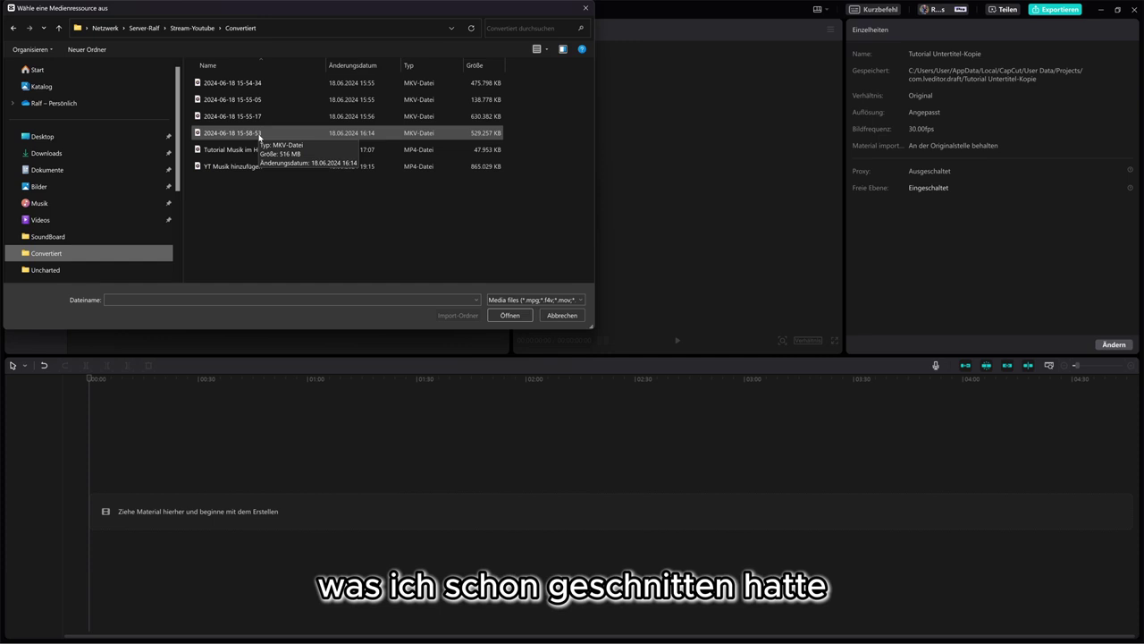
{"action": "left_click", "coordinate": [231, 116]}
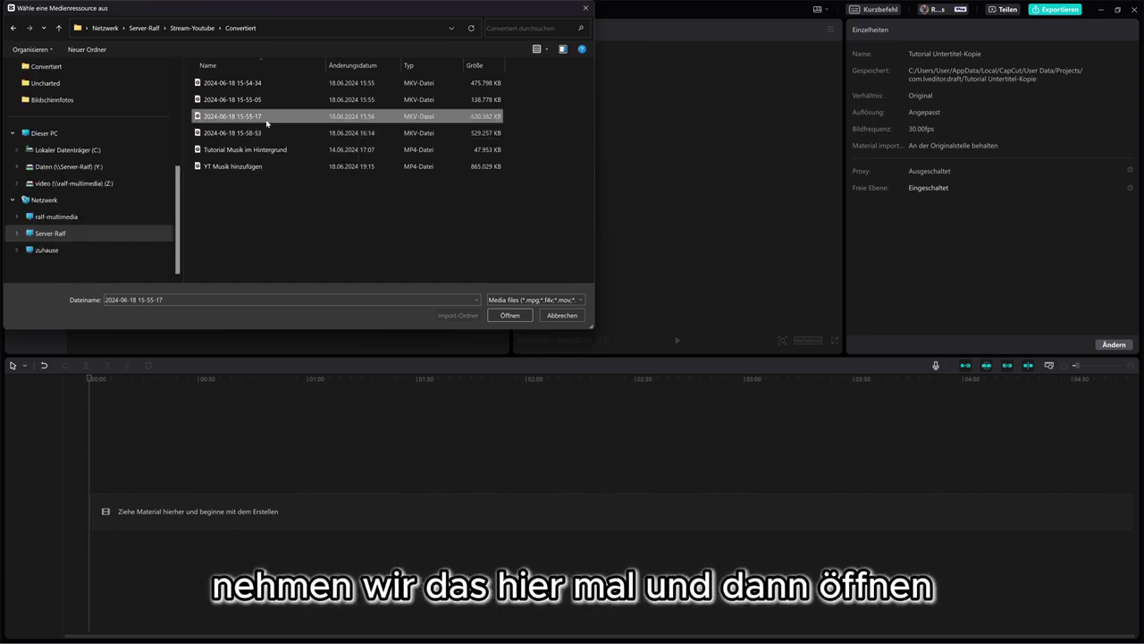
{"action": "left_click", "coordinate": [502, 316]}
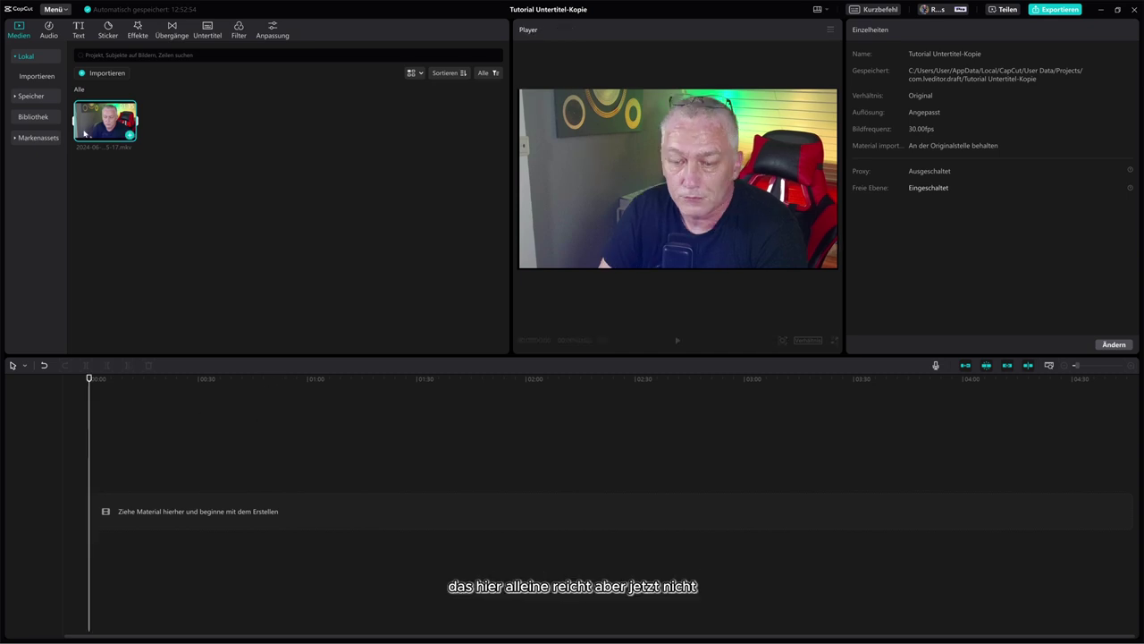
{"action": "left_click", "coordinate": [102, 224]}
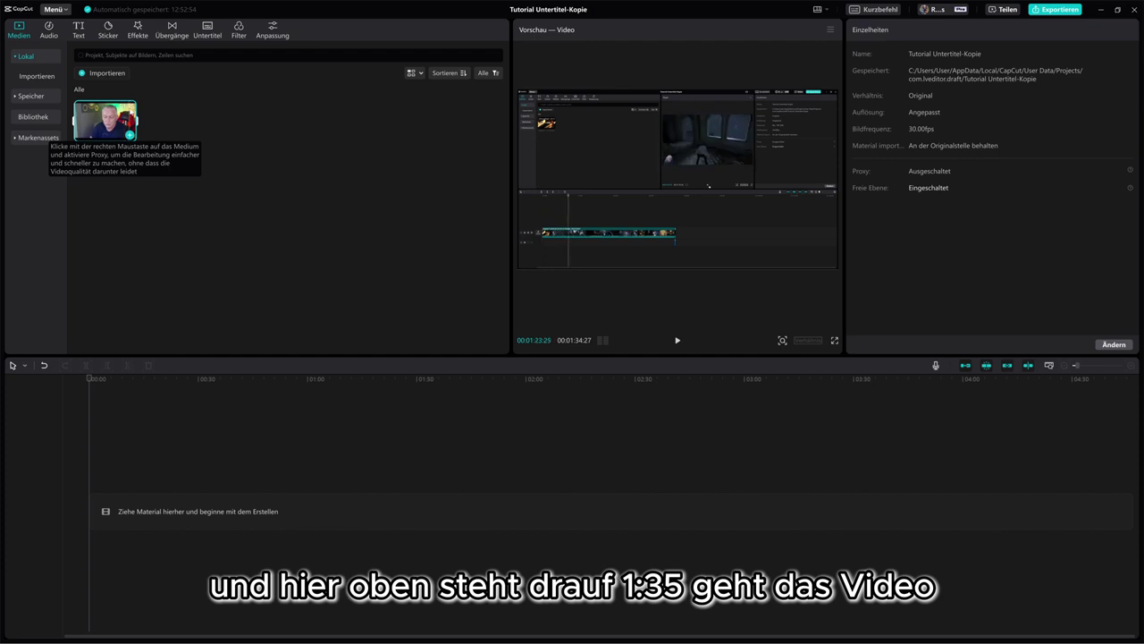
{"action": "left_click_drag", "start_coordinate": [107, 132], "coordinate": [102, 505]}
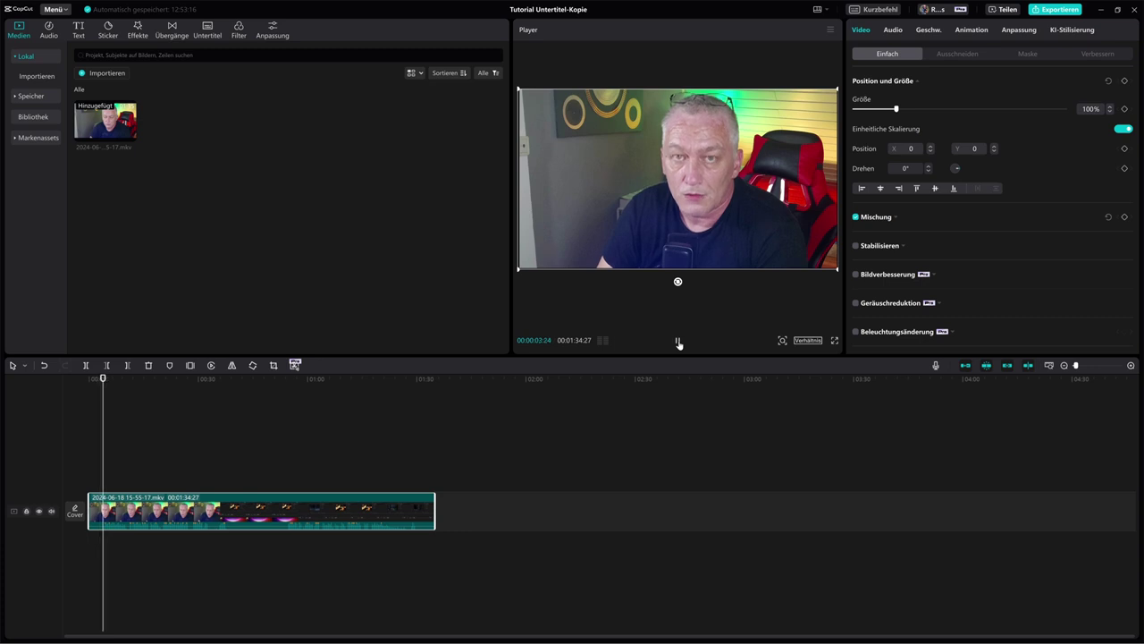
- Play the opening, split the clip at about 00:00:03:05 and delete the part before the cut
{"action": "left_click", "coordinate": [677, 341]}
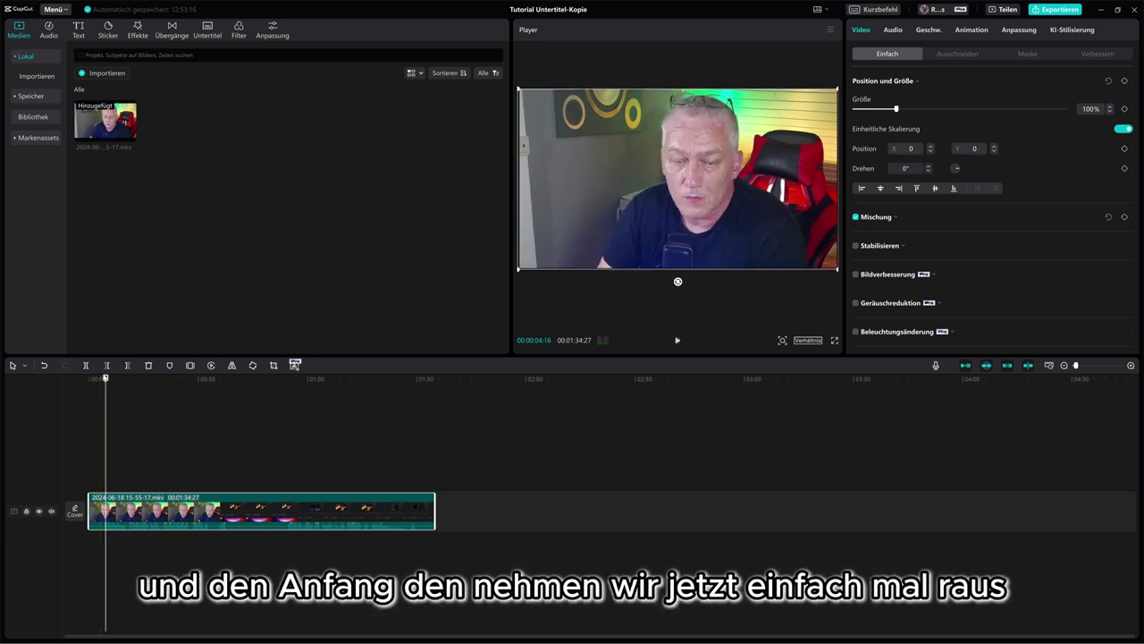
{"action": "left_click_drag", "start_coordinate": [105, 379], "coordinate": [100, 379]}
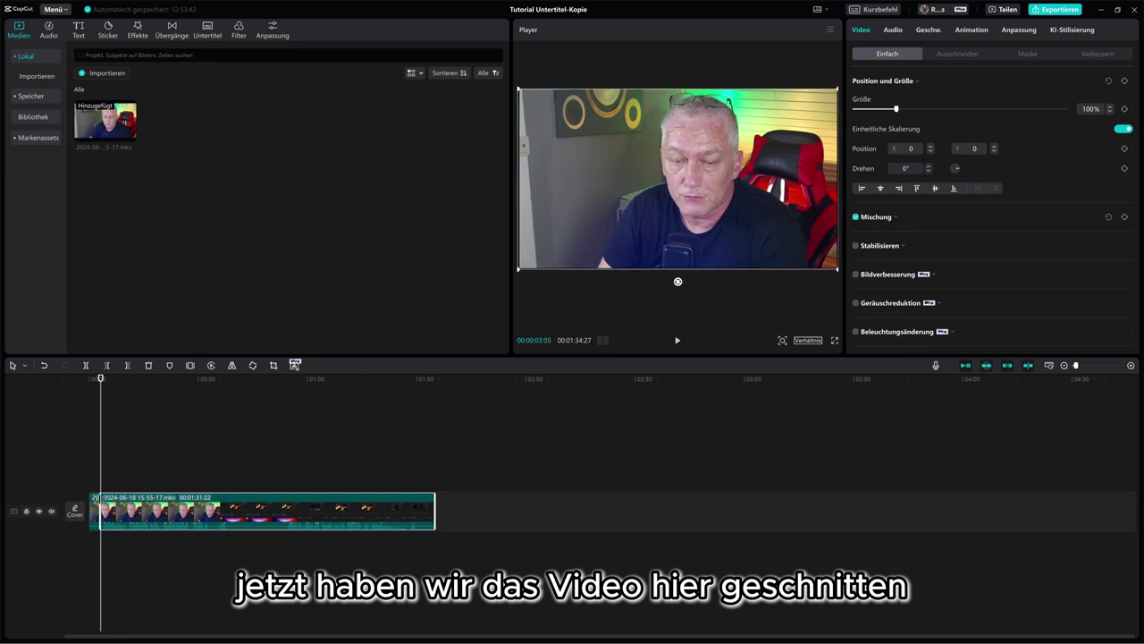
{"action": "left_click", "coordinate": [95, 516]}
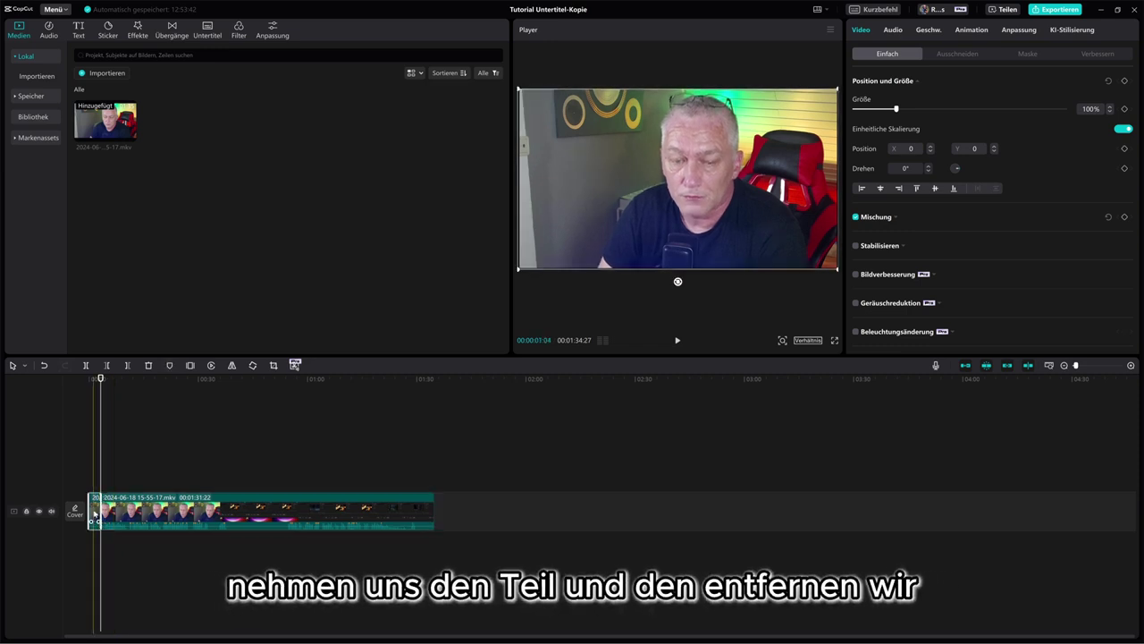
{"action": "left_click_drag", "start_coordinate": [94, 516], "coordinate": [93, 516]}
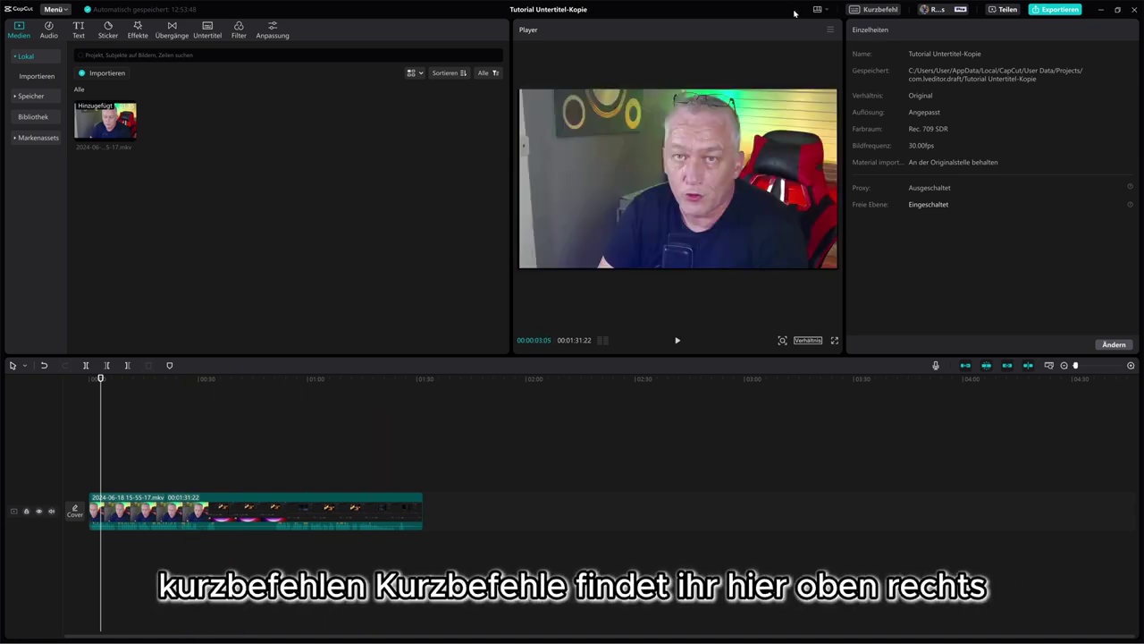
- Look through the keyboard shortcut overview for the player, the basic functions and the other functions
{"action": "left_click", "coordinate": [866, 11]}
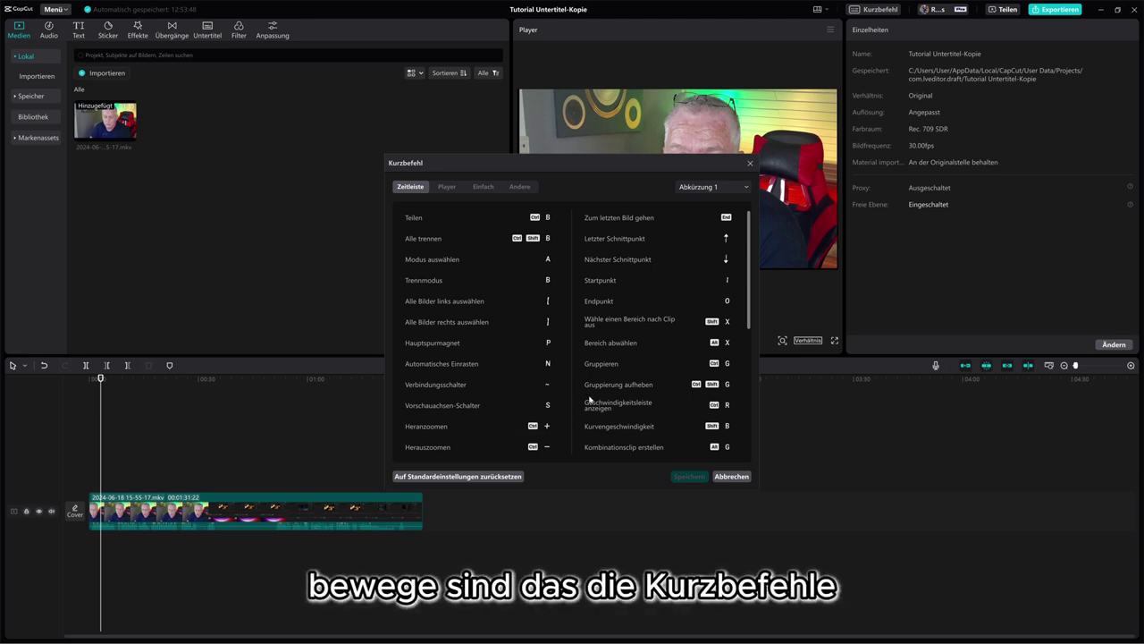
{"action": "left_click", "coordinate": [447, 186]}
{"action": "left_click_drag", "start_coordinate": [549, 166], "coordinate": [249, 160]}
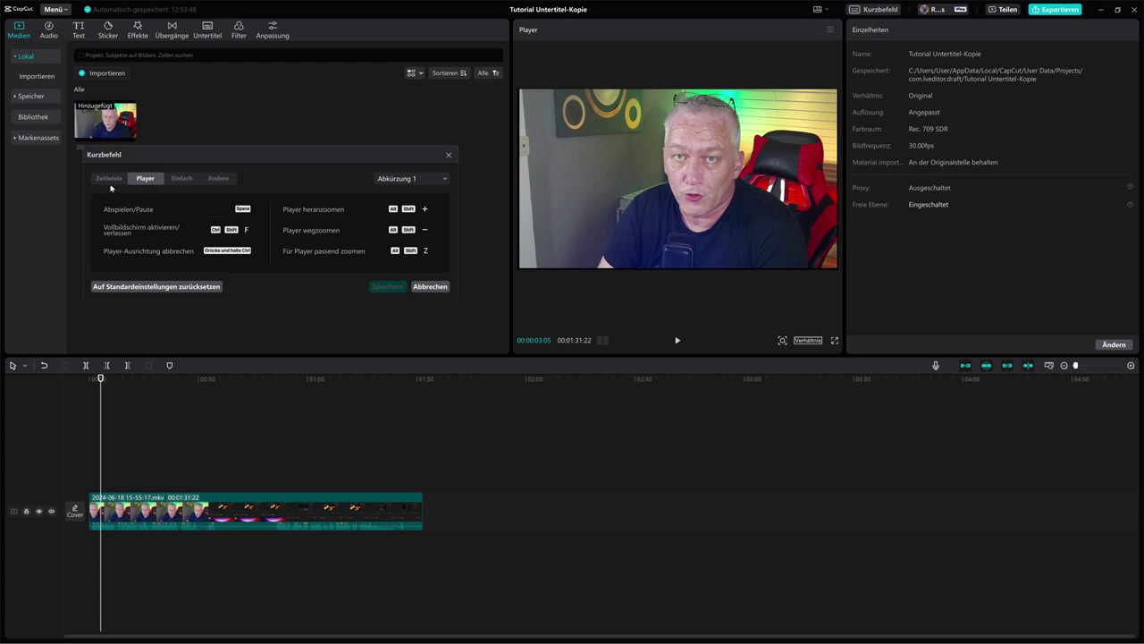
{"action": "left_click", "coordinate": [181, 181]}
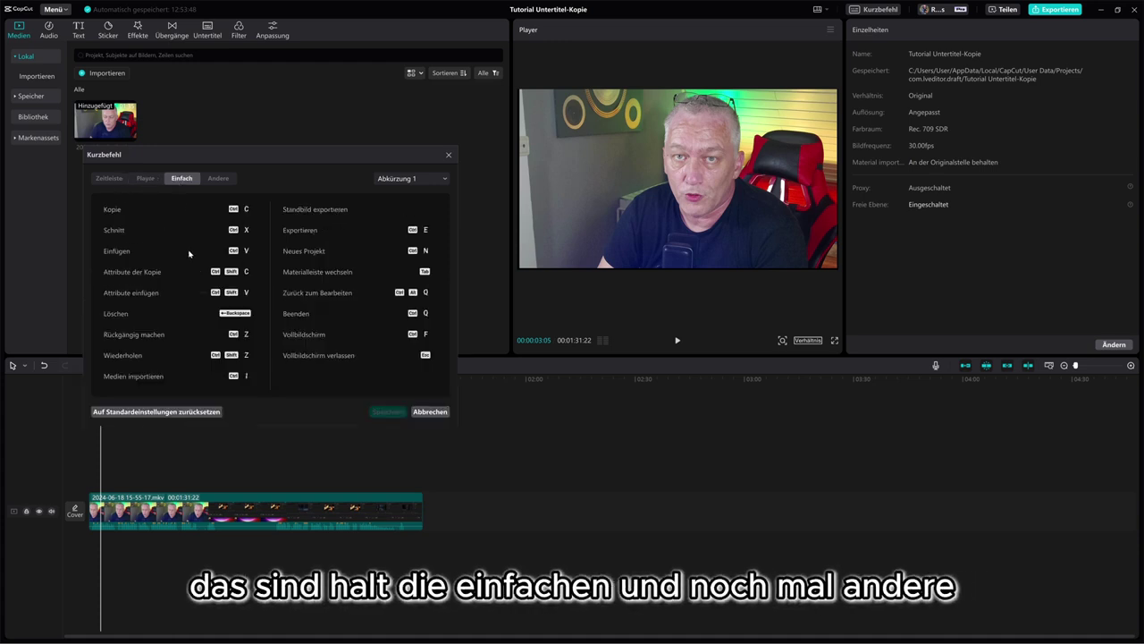
{"action": "left_click", "coordinate": [217, 178]}
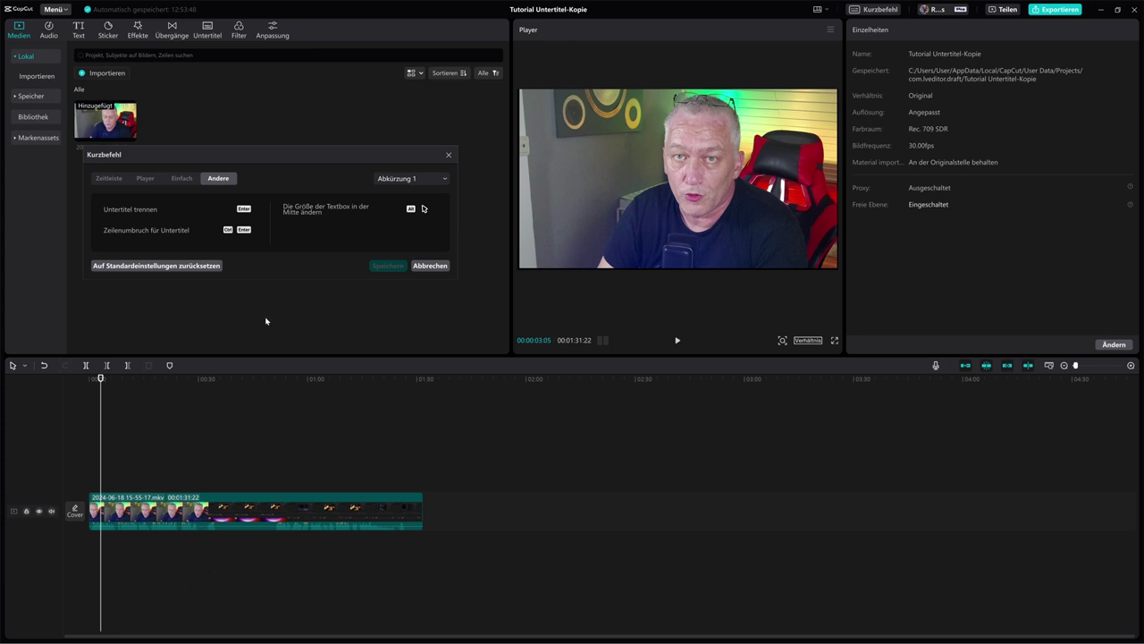
- Examine the full list of timeline keyboard shortcuts and close the overview without changing any of them
{"action": "left_click", "coordinate": [109, 179]}
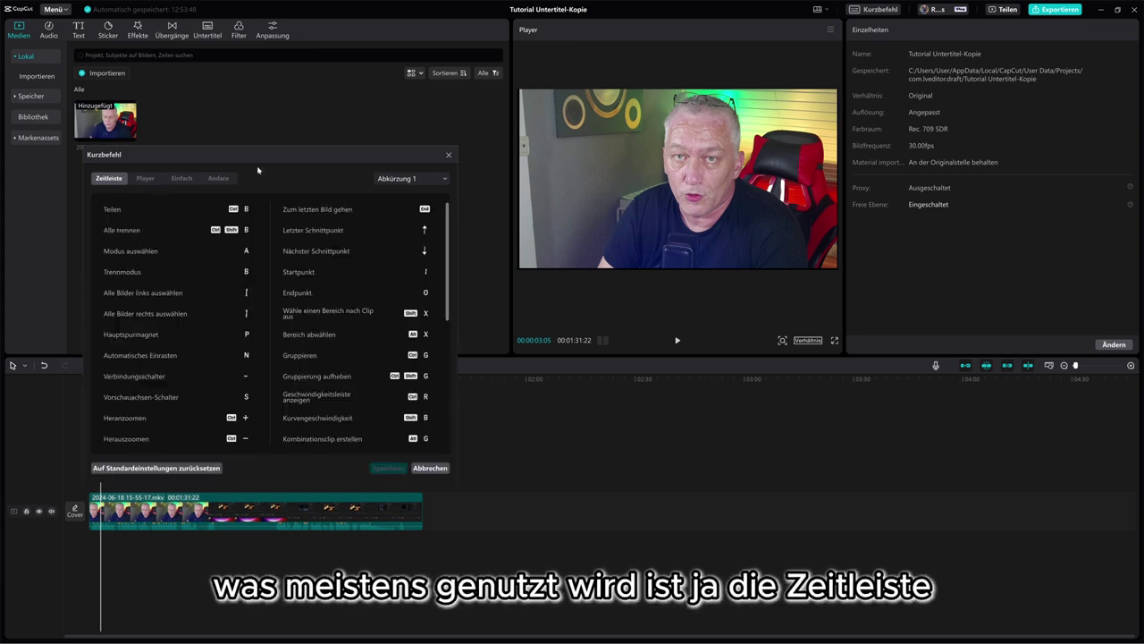
{"action": "left_click_drag", "start_coordinate": [265, 157], "coordinate": [385, 132]}
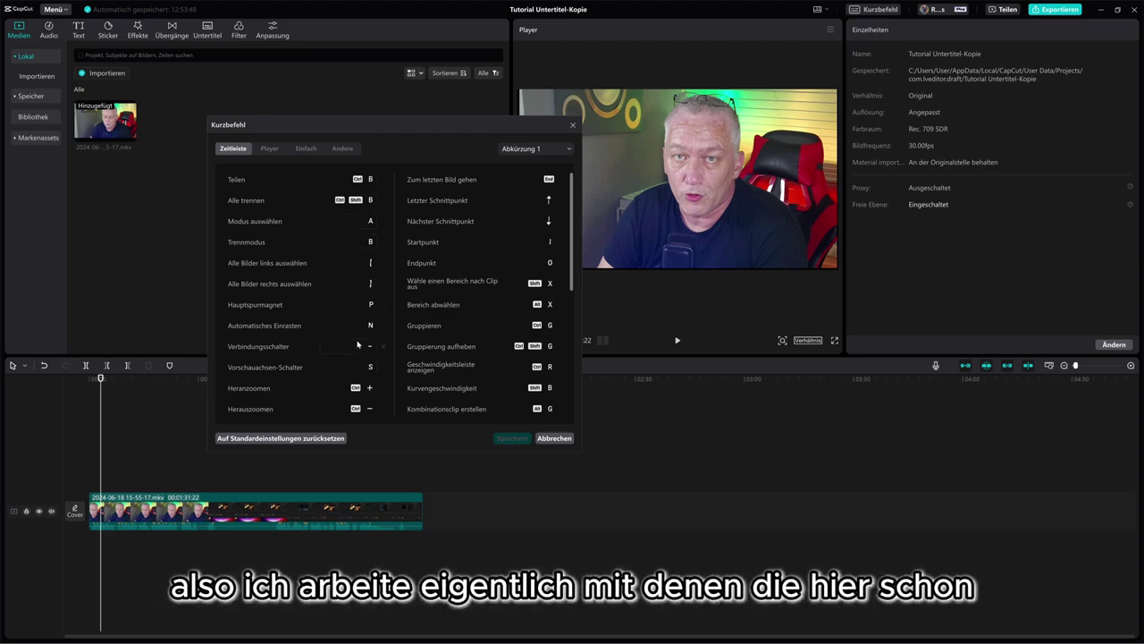
{"action": "scroll", "coordinate": [353, 376], "scroll_direction": "down", "scroll_amount": 3}
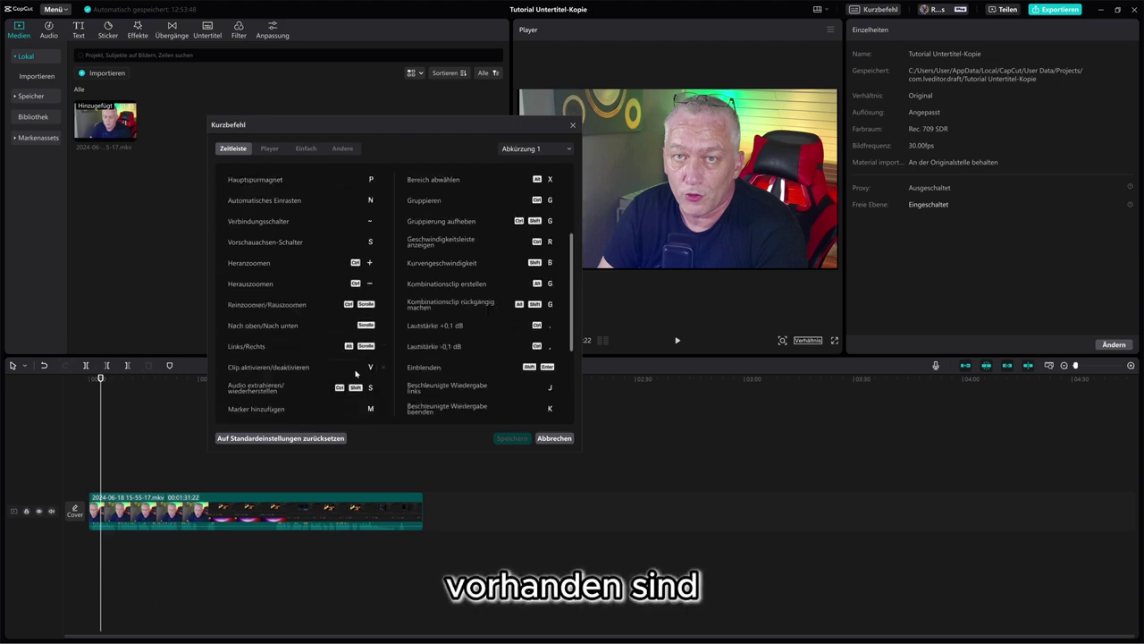
{"action": "scroll", "coordinate": [357, 374], "scroll_direction": "down", "scroll_amount": 2}
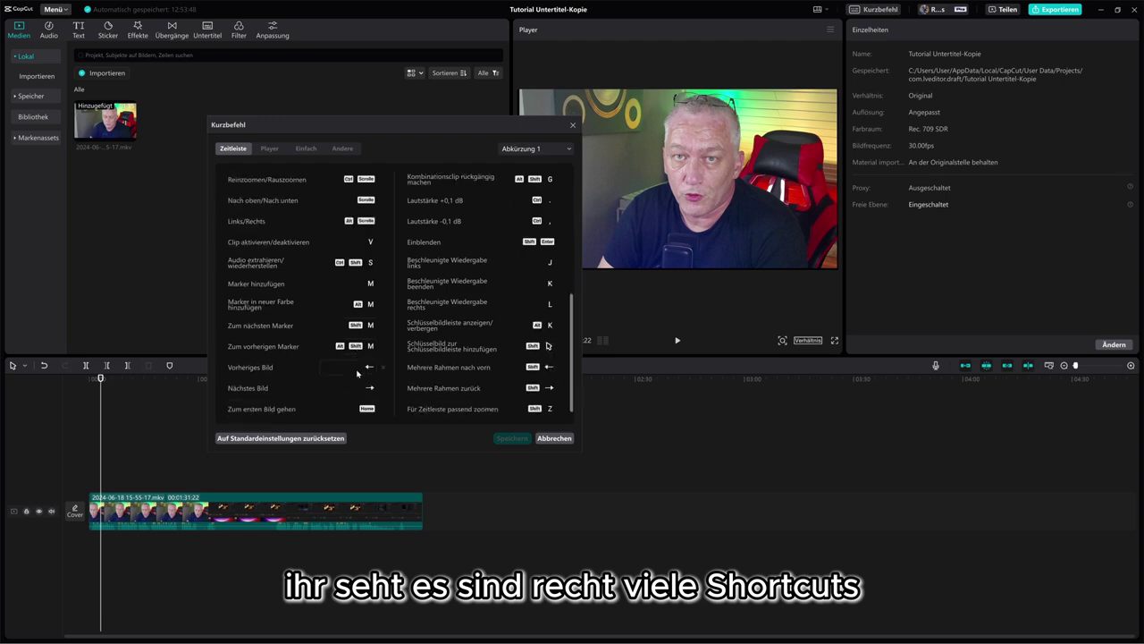
{"action": "scroll", "coordinate": [358, 372], "scroll_direction": "up", "scroll_amount": 2}
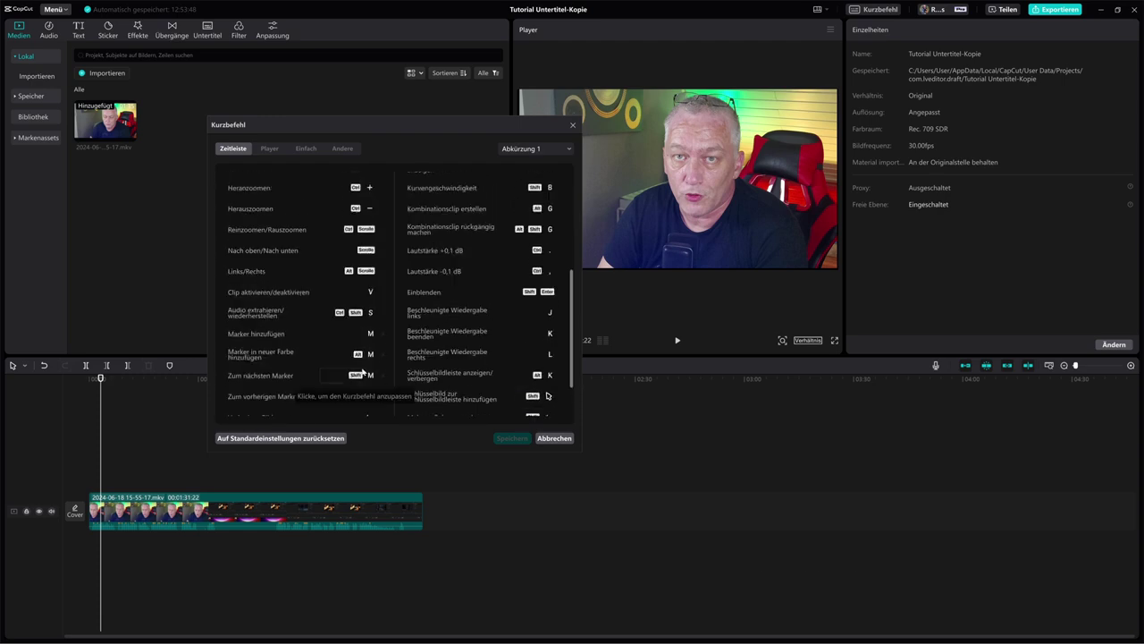
{"action": "scroll", "coordinate": [363, 369], "scroll_direction": "up", "scroll_amount": 1}
{"action": "scroll", "coordinate": [363, 373], "scroll_direction": "up", "scroll_amount": 1}
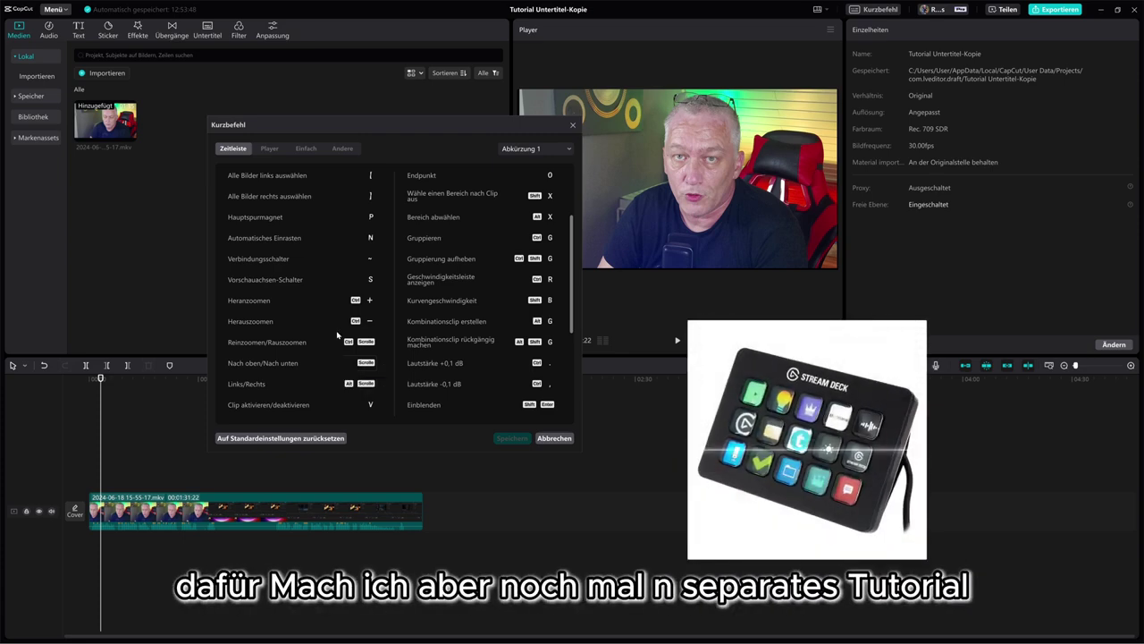
{"action": "scroll", "coordinate": [331, 300], "scroll_direction": "up", "scroll_amount": 1}
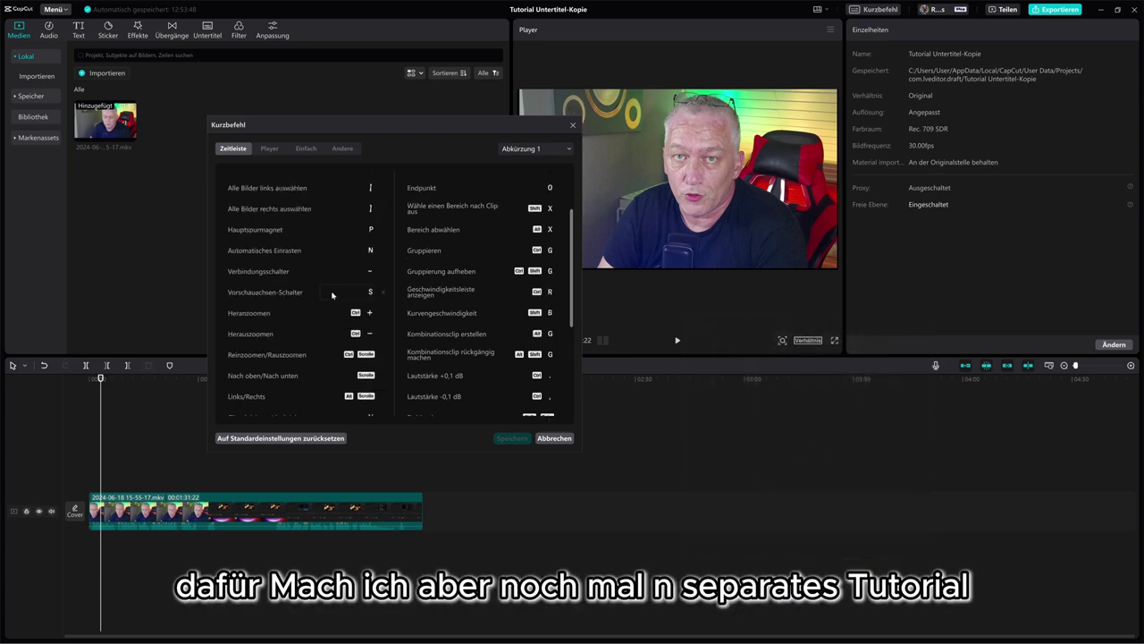
{"action": "scroll", "coordinate": [338, 296], "scroll_direction": "up", "scroll_amount": 1}
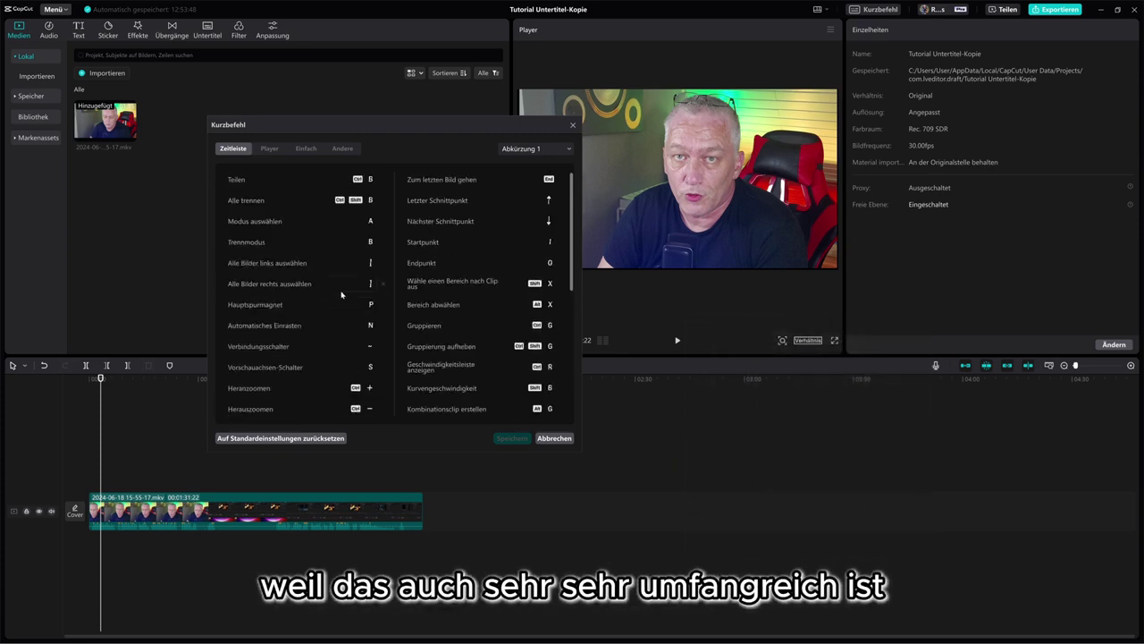
{"action": "key", "text": "Escape"}
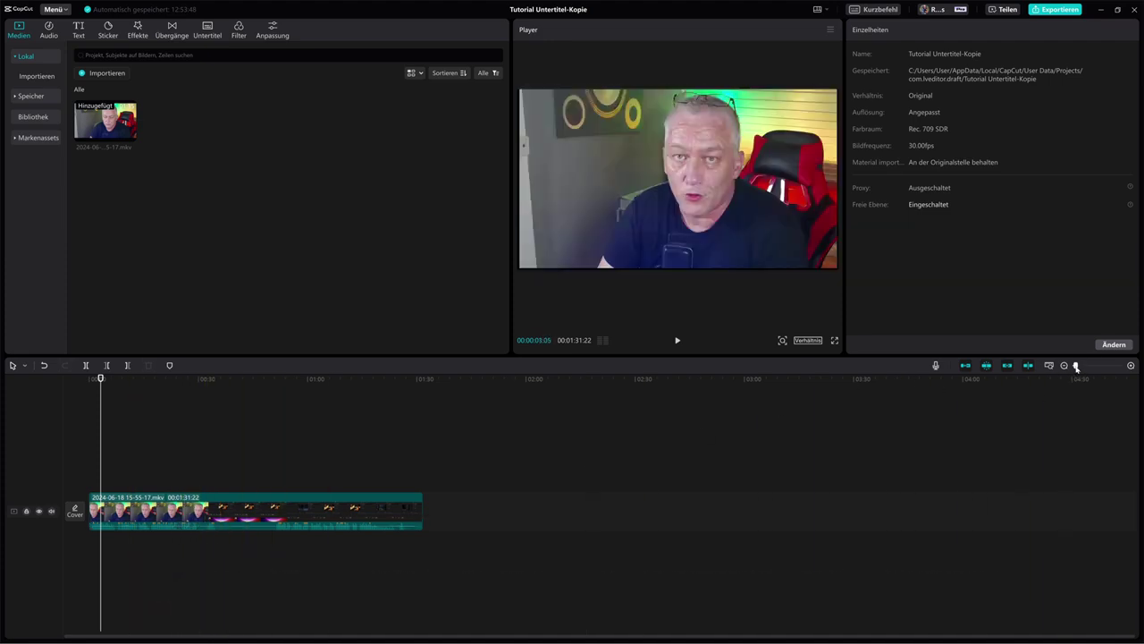
- Split the clip about 26 frames after its start and delete the silent piece before the cut
{"action": "left_click_drag", "start_coordinate": [1076, 366], "coordinate": [1092, 365]}
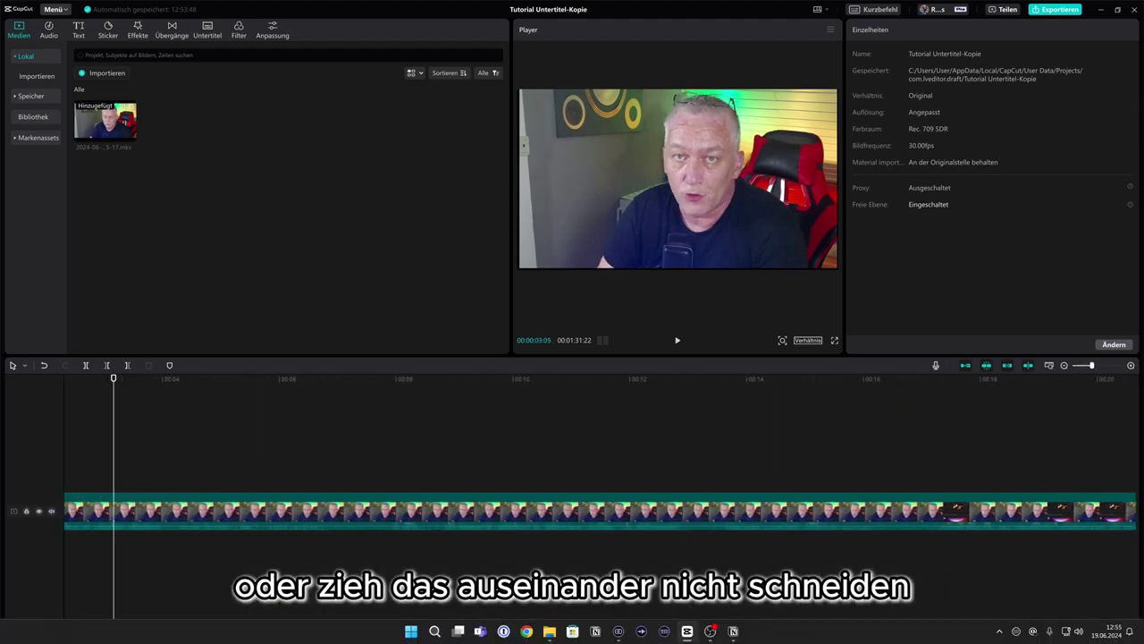
{"action": "scroll", "coordinate": [304, 536], "scroll_direction": "left", "scroll_amount": 3}
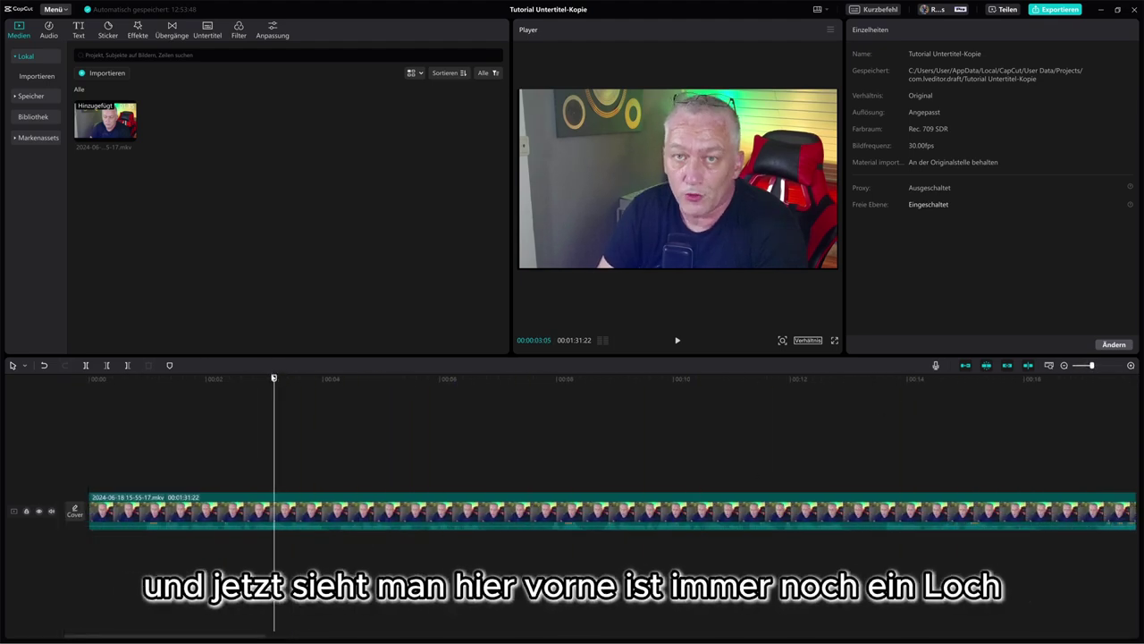
{"action": "mouse_move", "coordinate": [274, 378]}
{"action": "left_mouse_down"}
{"action": "mouse_move", "coordinate": [112, 384]}
{"action": "mouse_move", "coordinate": [140, 386]}
{"action": "left_mouse_up"}
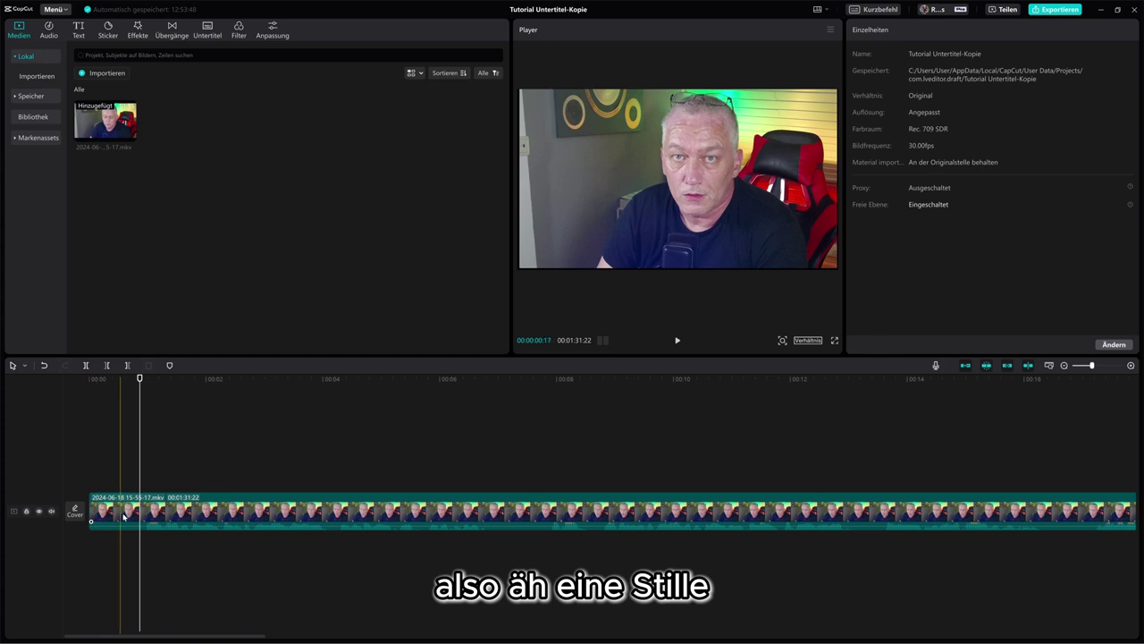
{"action": "left_click", "coordinate": [86, 366]}
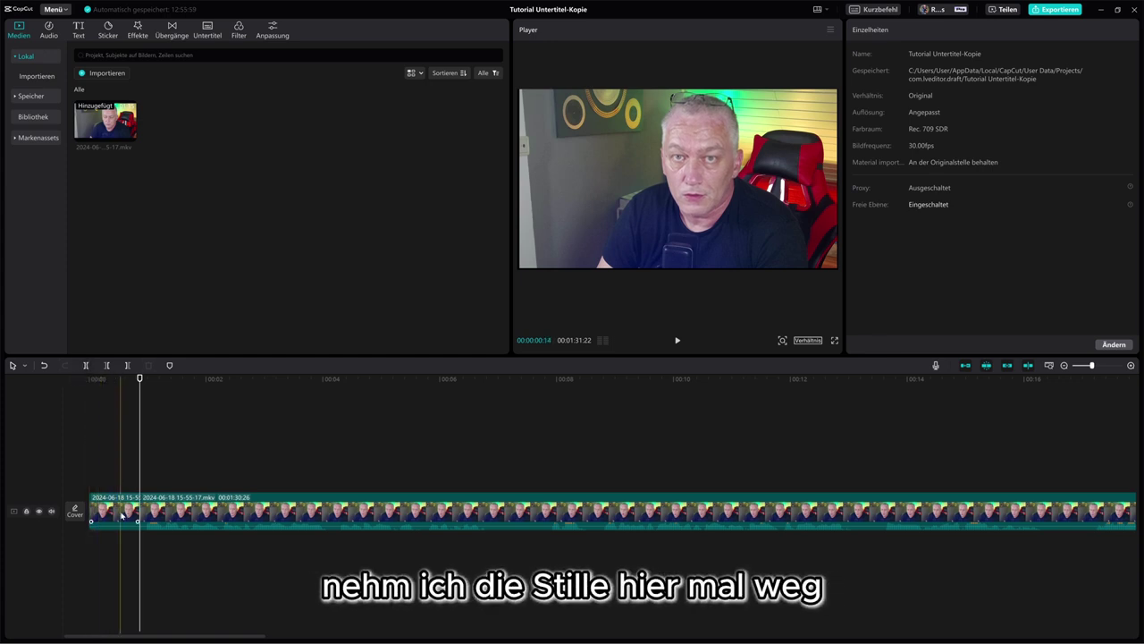
{"action": "left_click", "coordinate": [114, 514]}
{"action": "key", "text": "Delete"}
- Play the video from the start and cut out the silent passage between about 00:00:05:29 and 00:00:07:26
{"action": "left_click_drag", "start_coordinate": [128, 380], "coordinate": [89, 382]}
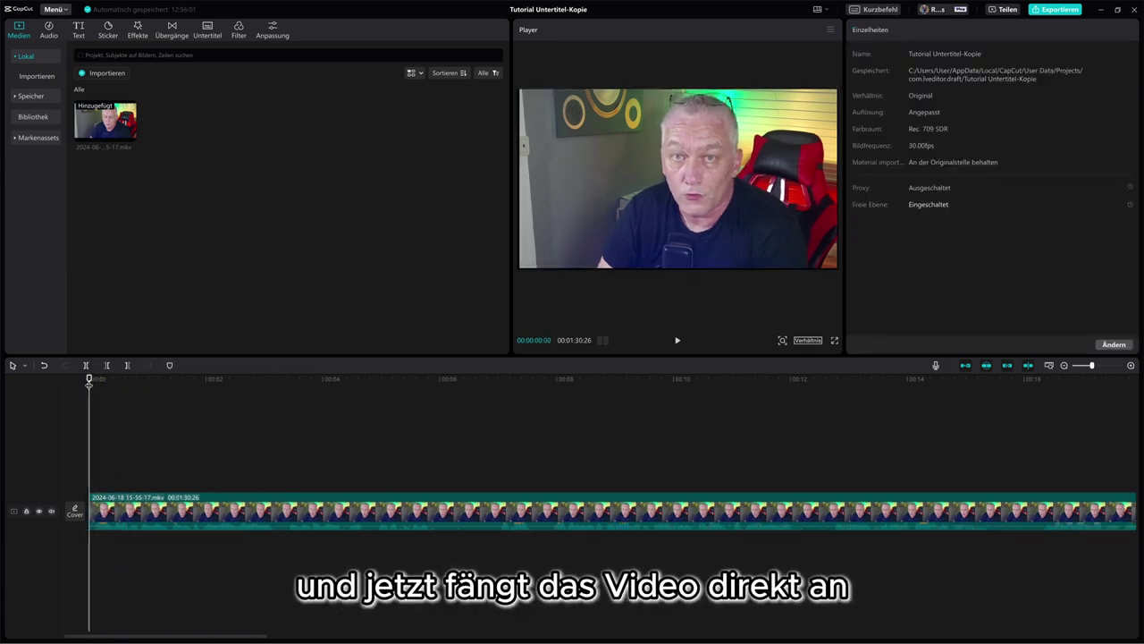
{"action": "left_click", "coordinate": [677, 342]}
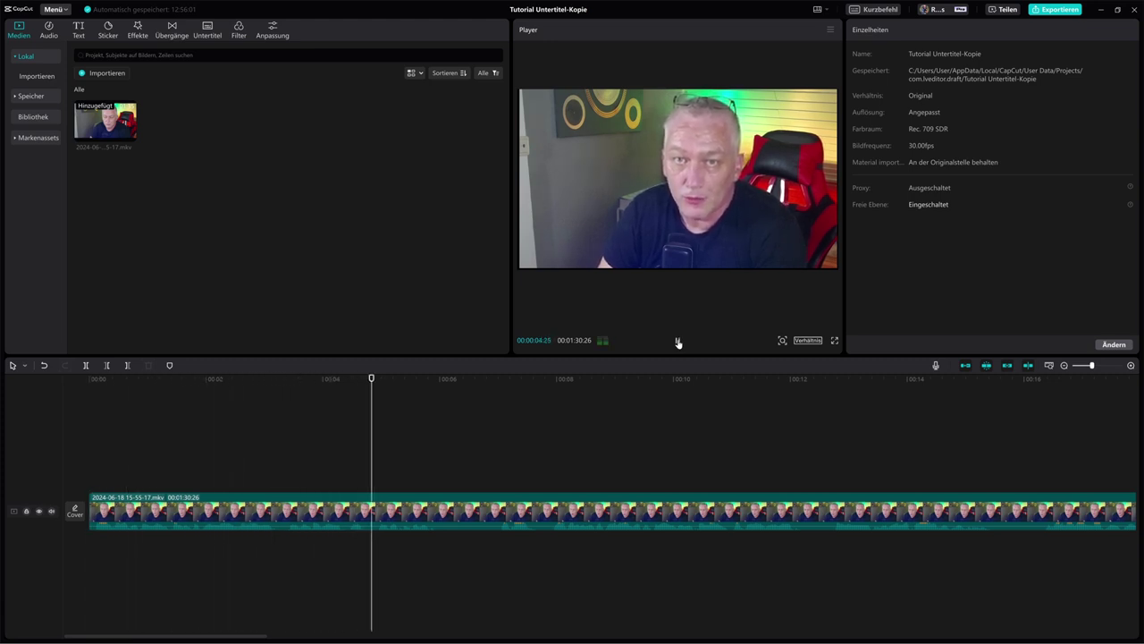
{"action": "left_click", "coordinate": [677, 342]}
{"action": "left_click", "coordinate": [678, 342]}
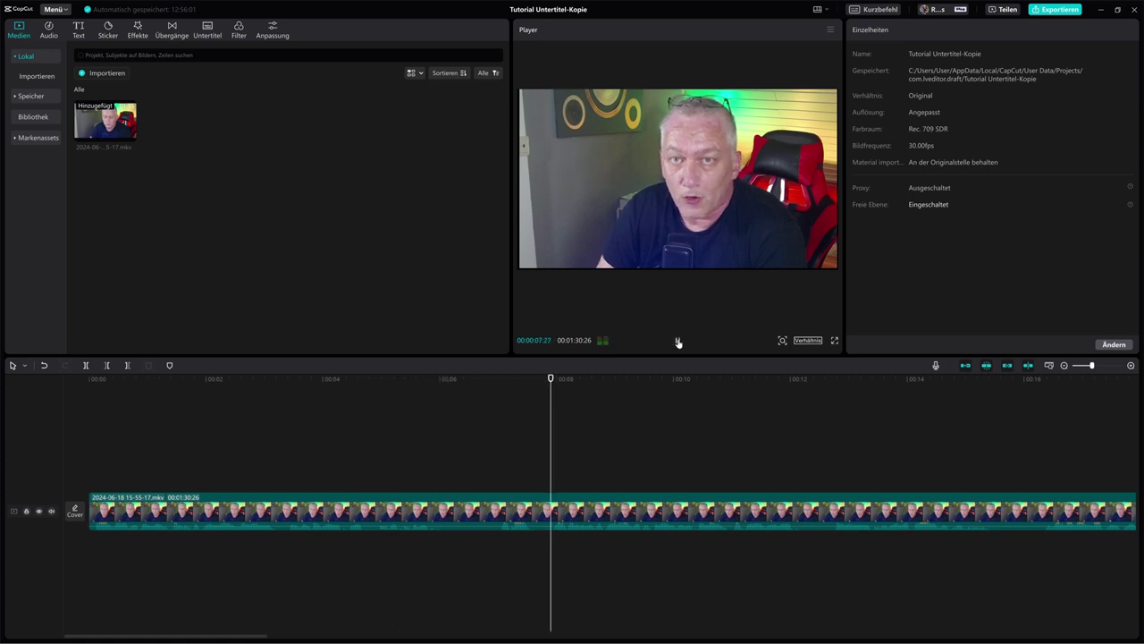
{"action": "left_click", "coordinate": [678, 341]}
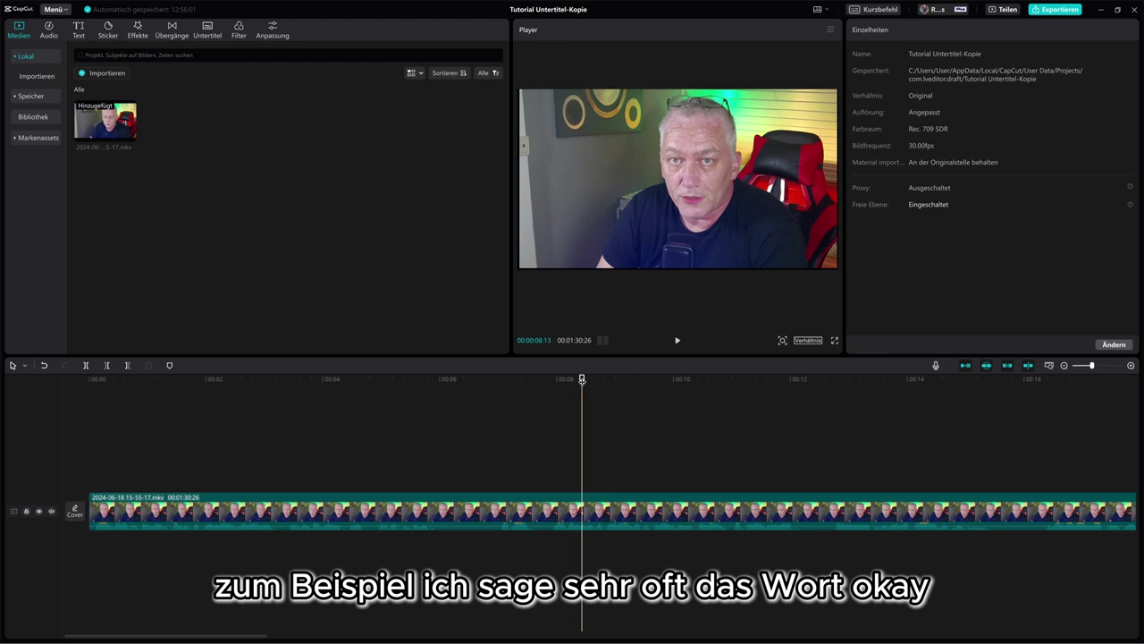
{"action": "left_click_drag", "start_coordinate": [582, 379], "coordinate": [437, 399]}
{"action": "left_click", "coordinate": [86, 366]}
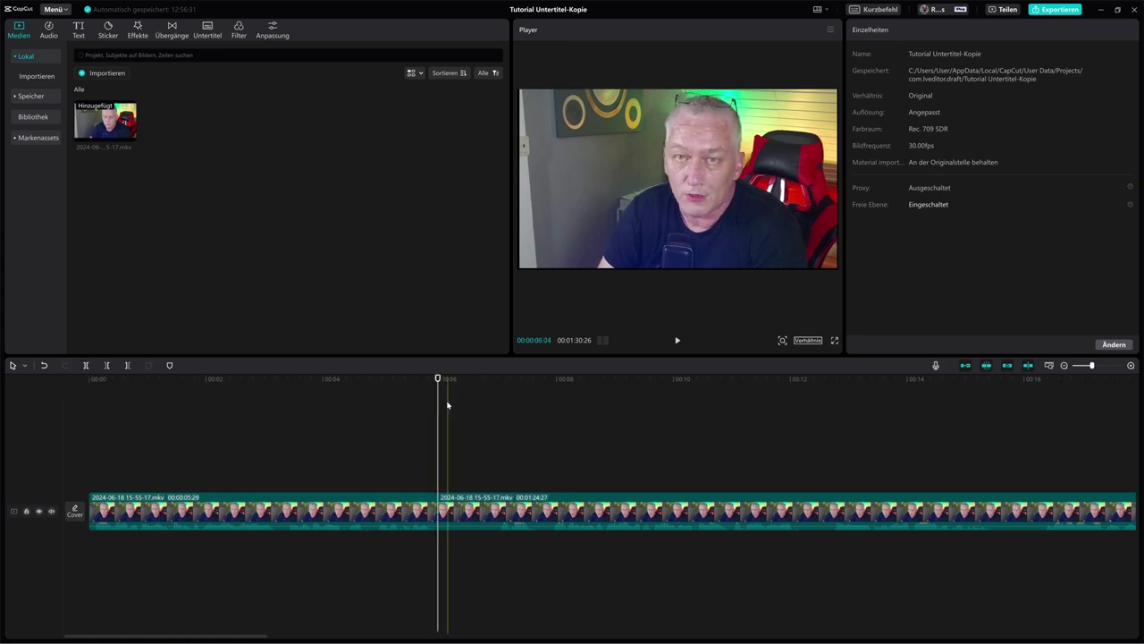
{"action": "left_click", "coordinate": [549, 402]}
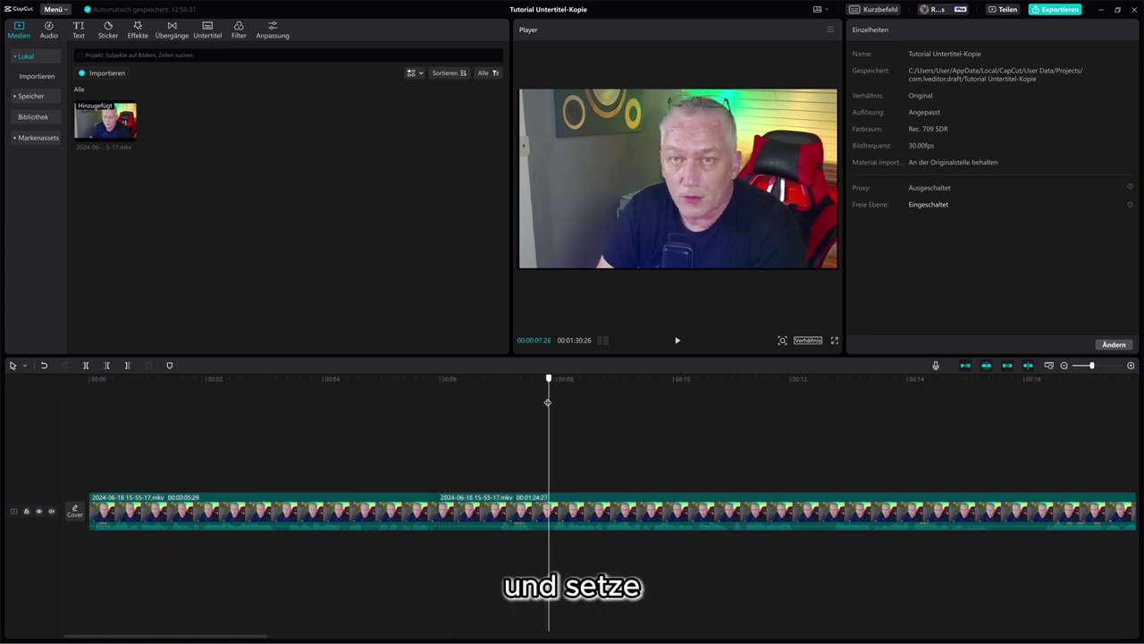
{"action": "left_click", "coordinate": [86, 365]}
{"action": "left_click", "coordinate": [497, 514]}
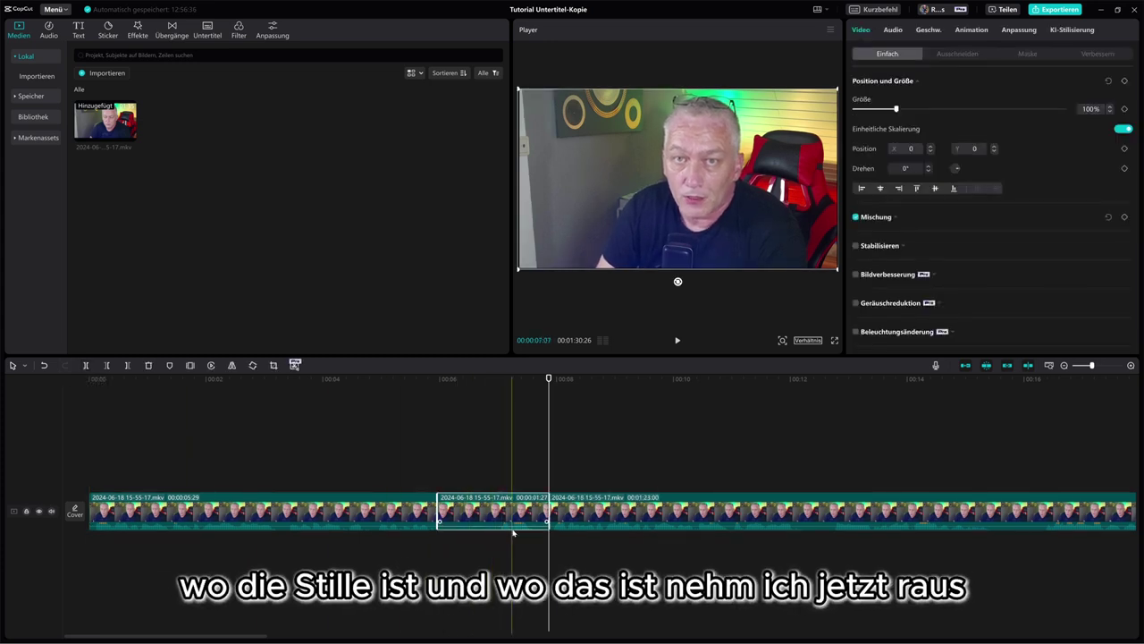
{"action": "key", "text": "Delete"}
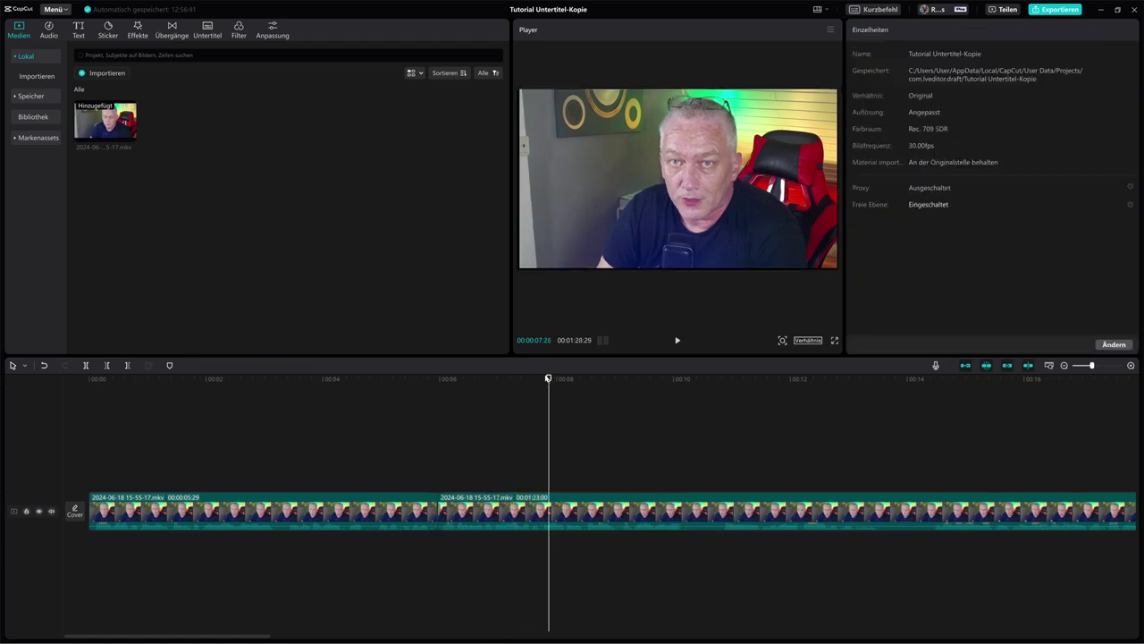
- Play the timeline from about 00:00:05 across the cut and pause at about 00:00:13:14 to check the transition
{"action": "left_click_drag", "start_coordinate": [548, 384], "coordinate": [381, 393]}
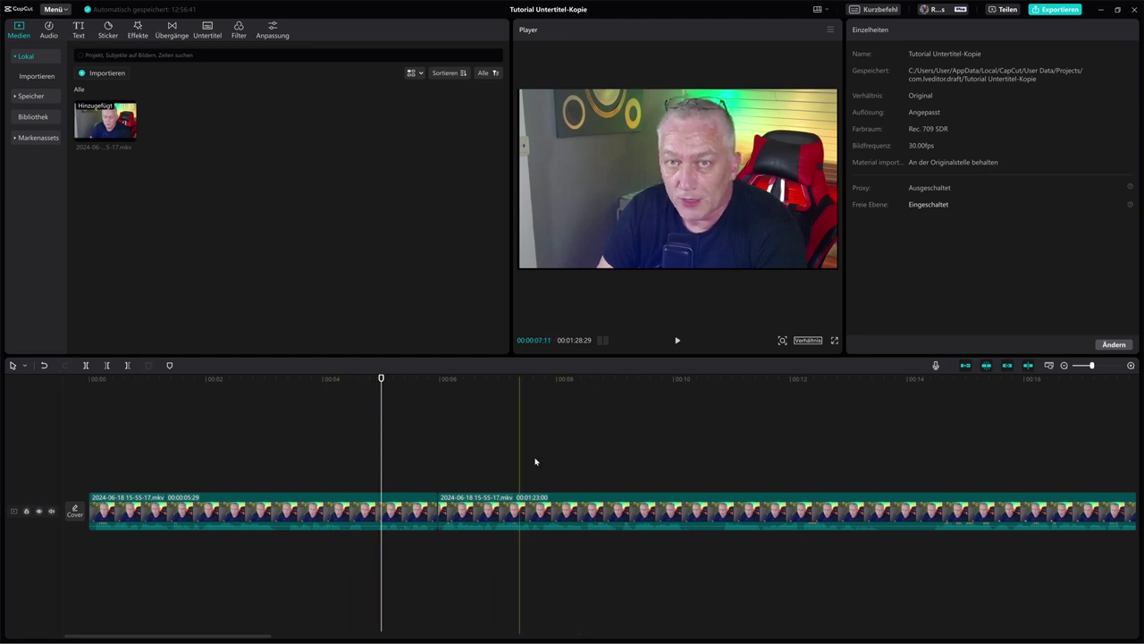
{"action": "left_click", "coordinate": [678, 341]}
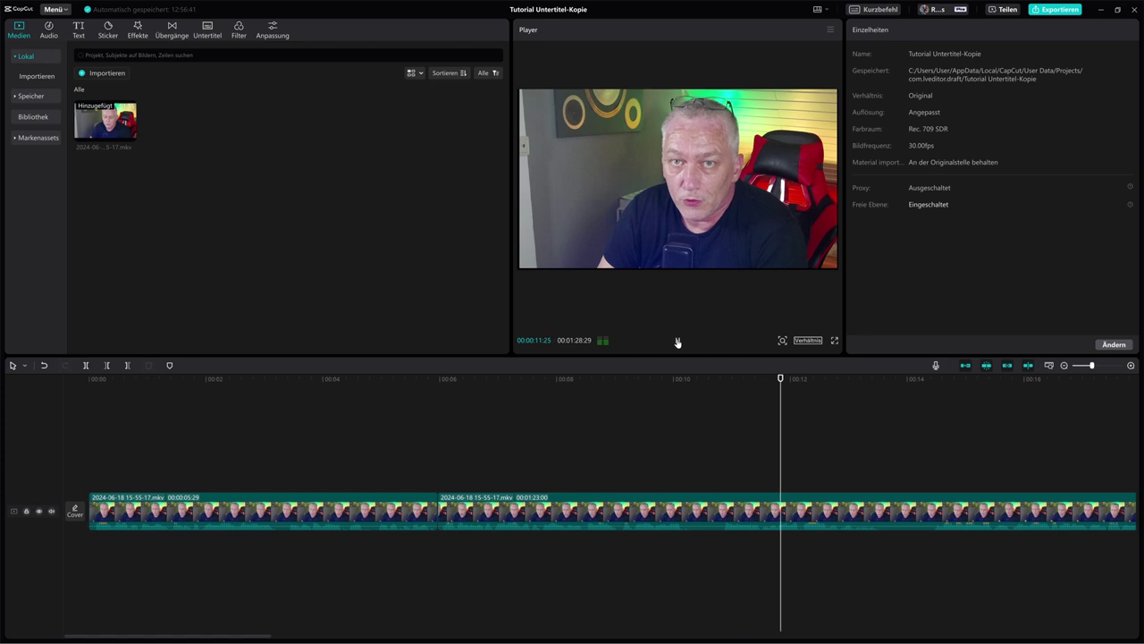
{"action": "left_click", "coordinate": [677, 342]}
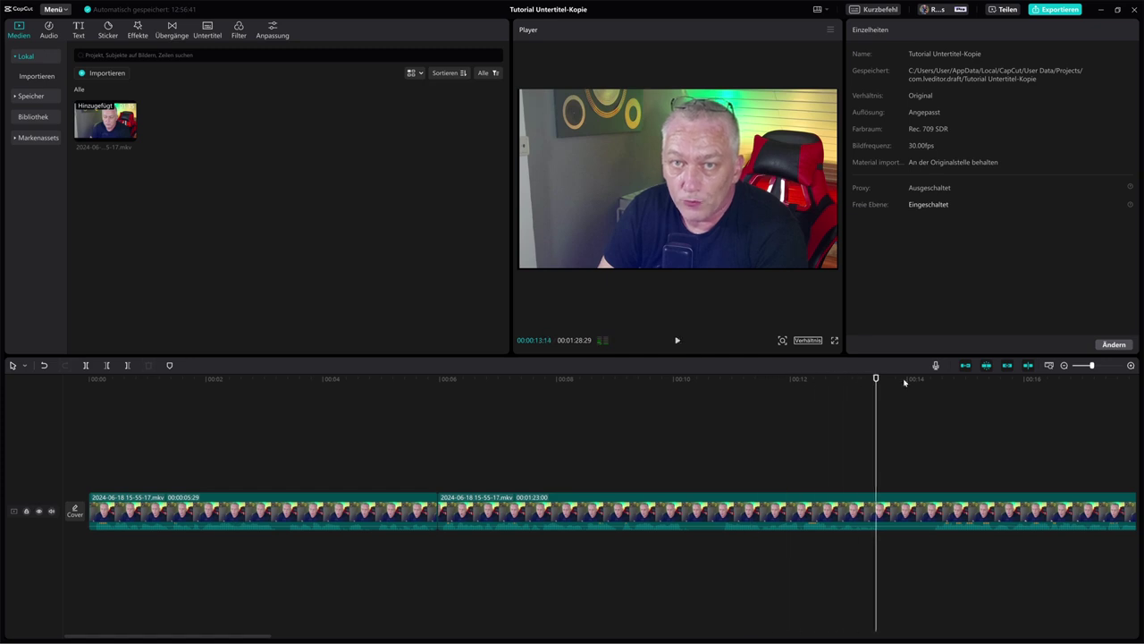
- Split the second clip at about 00:00:10:05 and 00:00:10:25 and delete the short piece between the two cuts
{"action": "left_click_drag", "start_coordinate": [875, 407], "coordinate": [689, 407]}
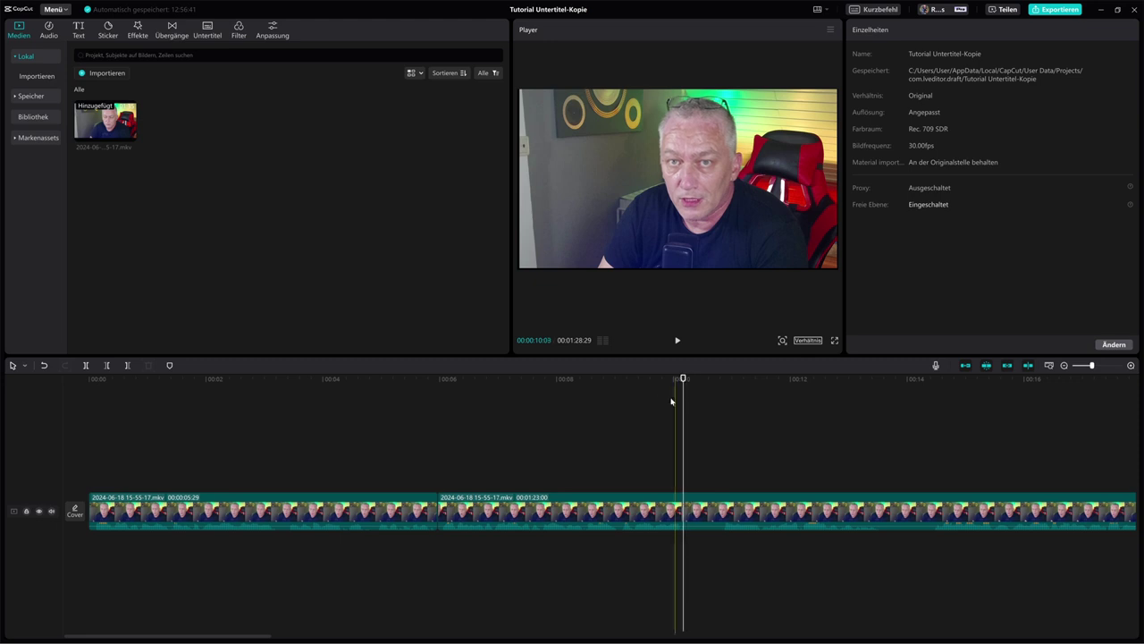
{"action": "left_click", "coordinate": [85, 365]}
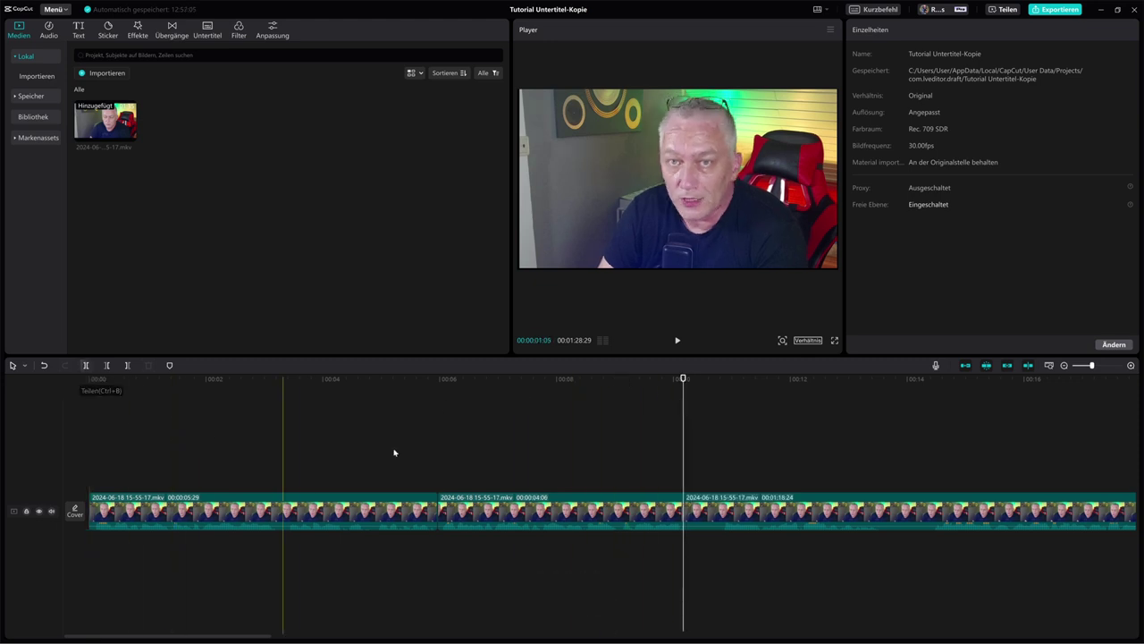
{"action": "left_click_drag", "start_coordinate": [683, 380], "coordinate": [721, 394]}
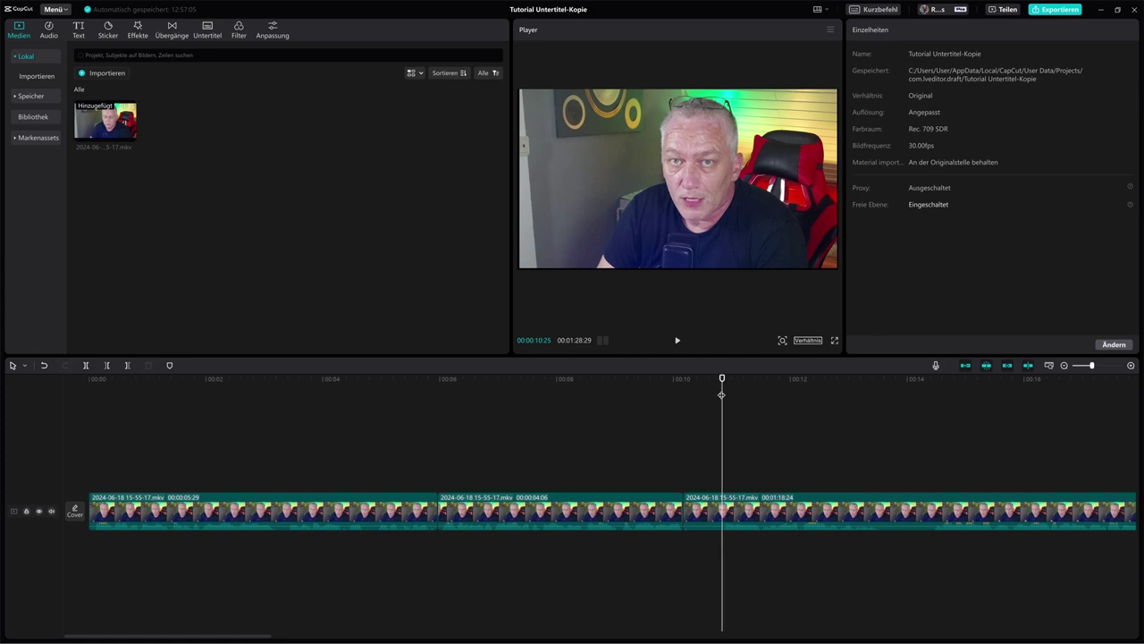
{"action": "left_click", "coordinate": [86, 364]}
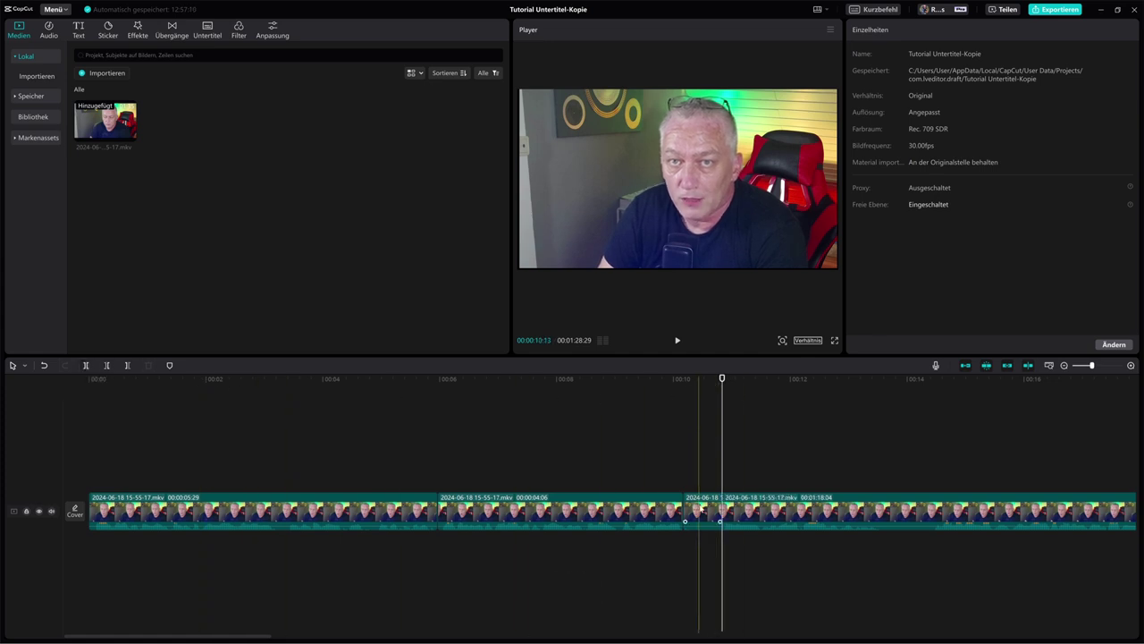
{"action": "left_click", "coordinate": [705, 516]}
{"action": "key", "text": "Delete"}
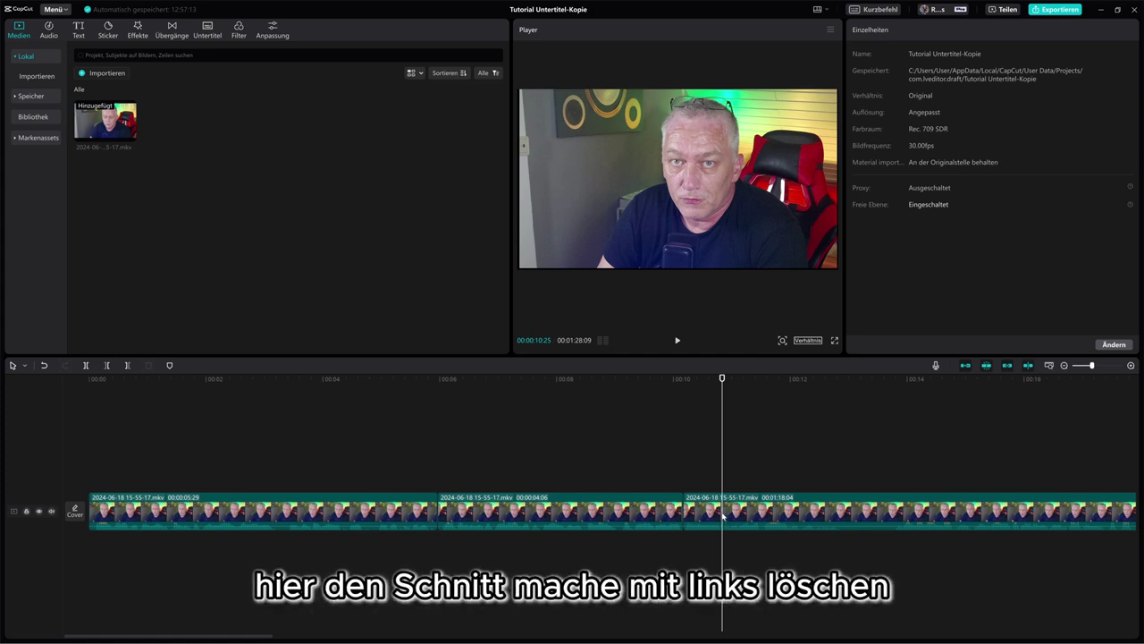
- Trim away each clip's content before the playhead, for the third clip at 00:00:10:25 and for the first clip at 00:00:05:20
{"action": "left_click", "coordinate": [106, 364]}
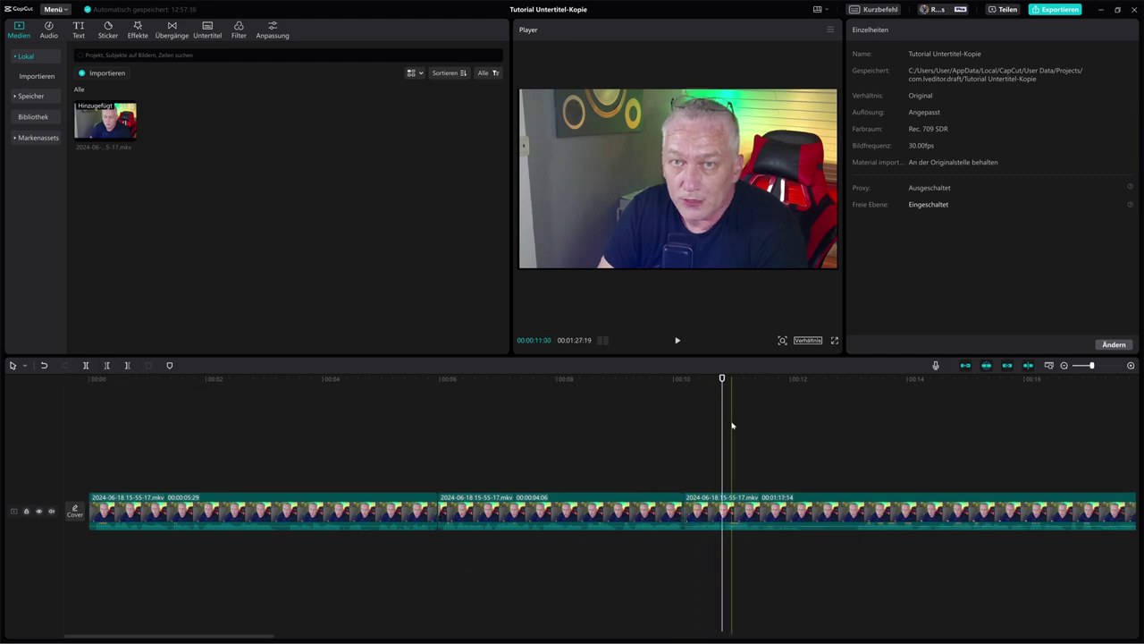
{"action": "mouse_move", "coordinate": [722, 379]}
{"action": "left_mouse_down"}
{"action": "mouse_move", "coordinate": [384, 408]}
{"action": "mouse_move", "coordinate": [421, 418]}
{"action": "left_mouse_up"}
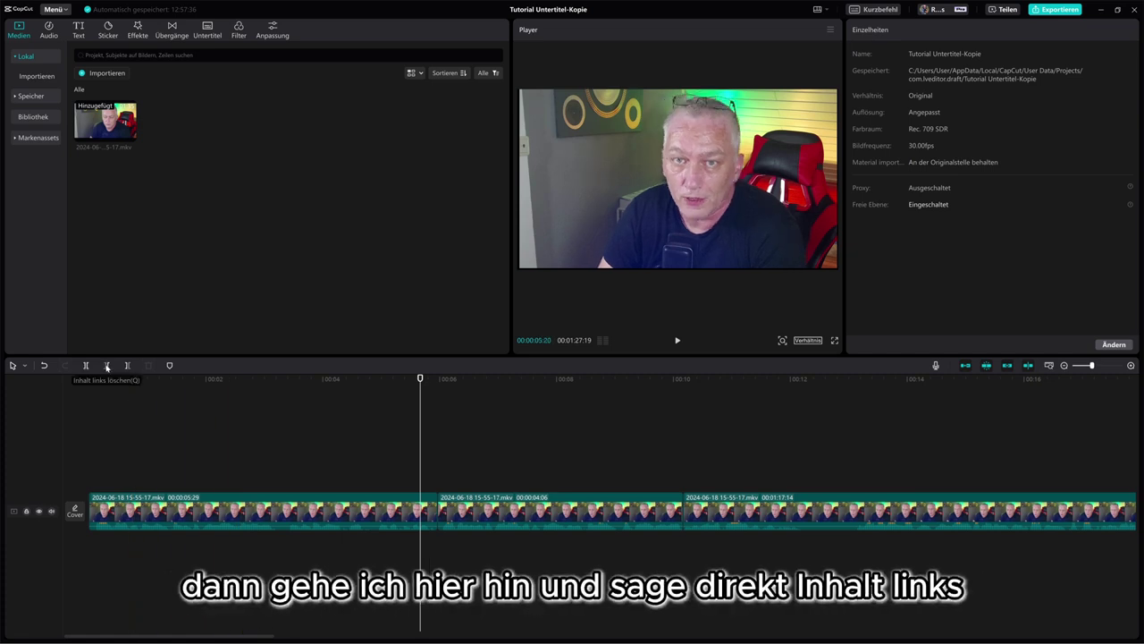
{"action": "left_click", "coordinate": [106, 366]}
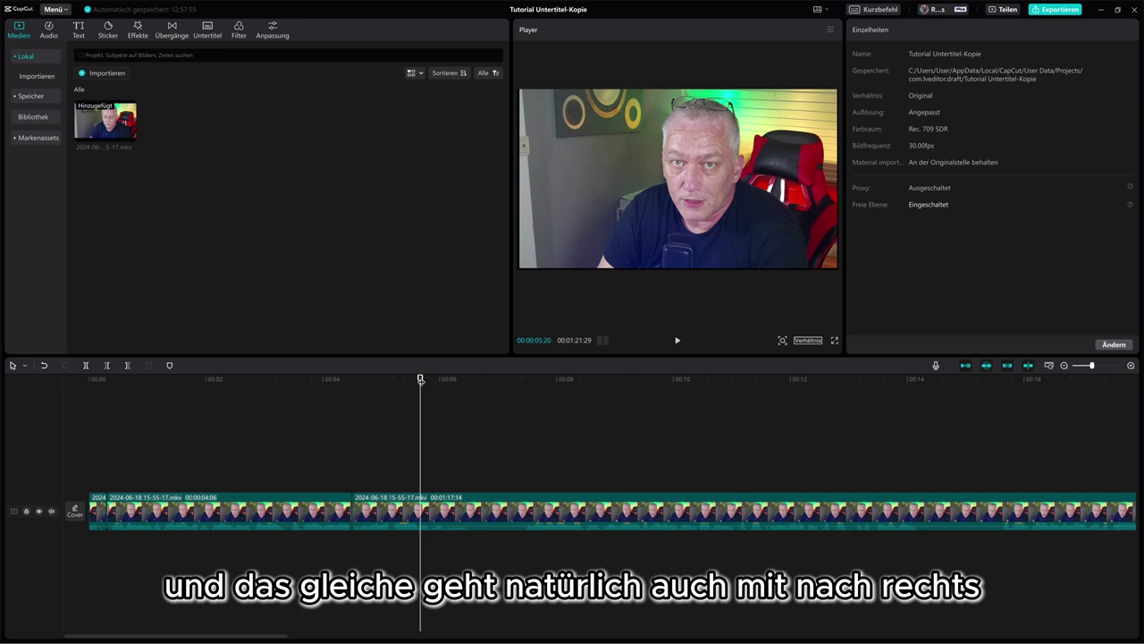
- Trim away the second clip's content after the playhead at about 18 frames from the timeline start and select the remaining piece
{"action": "left_click_drag", "start_coordinate": [420, 379], "coordinate": [123, 438]}
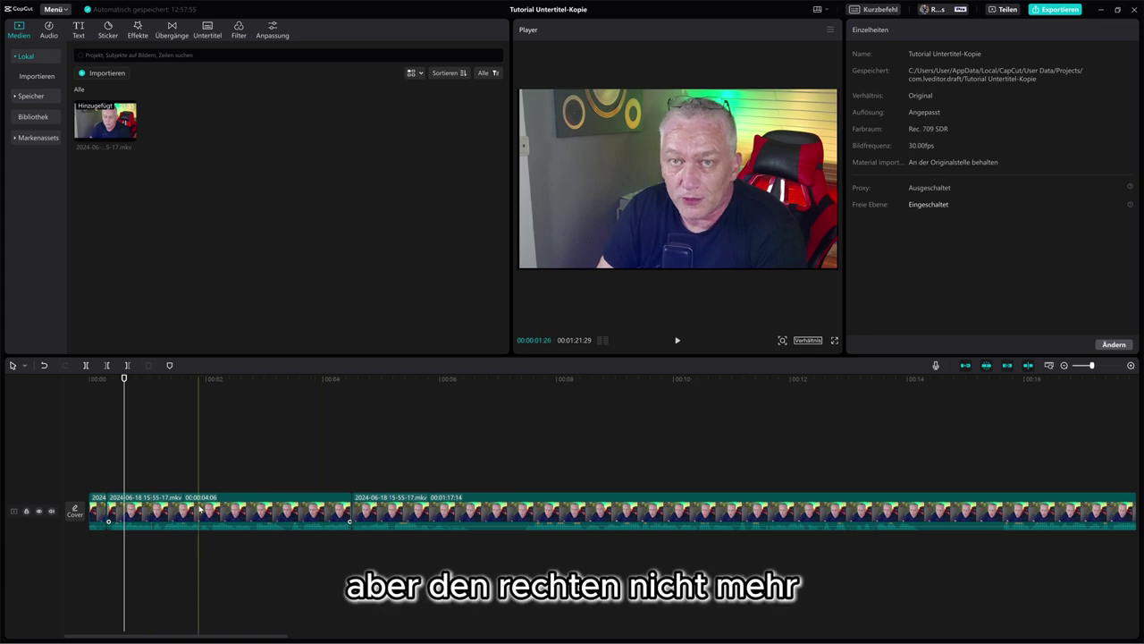
{"action": "left_click", "coordinate": [128, 365]}
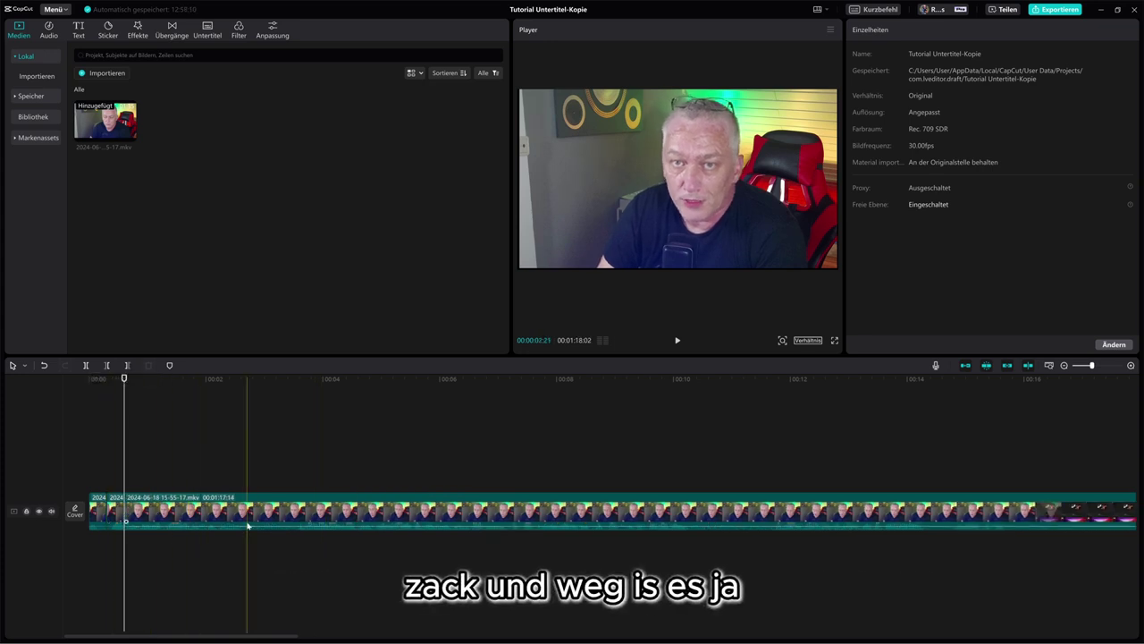
{"action": "left_click", "coordinate": [117, 517]}
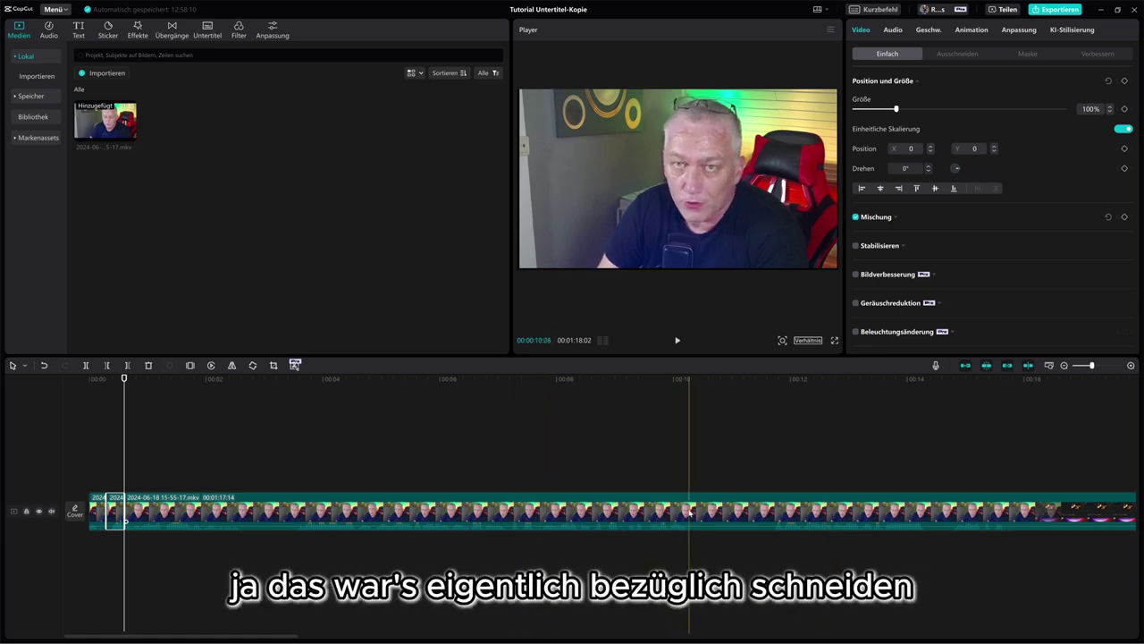
{"action": "left_click", "coordinate": [474, 513]}
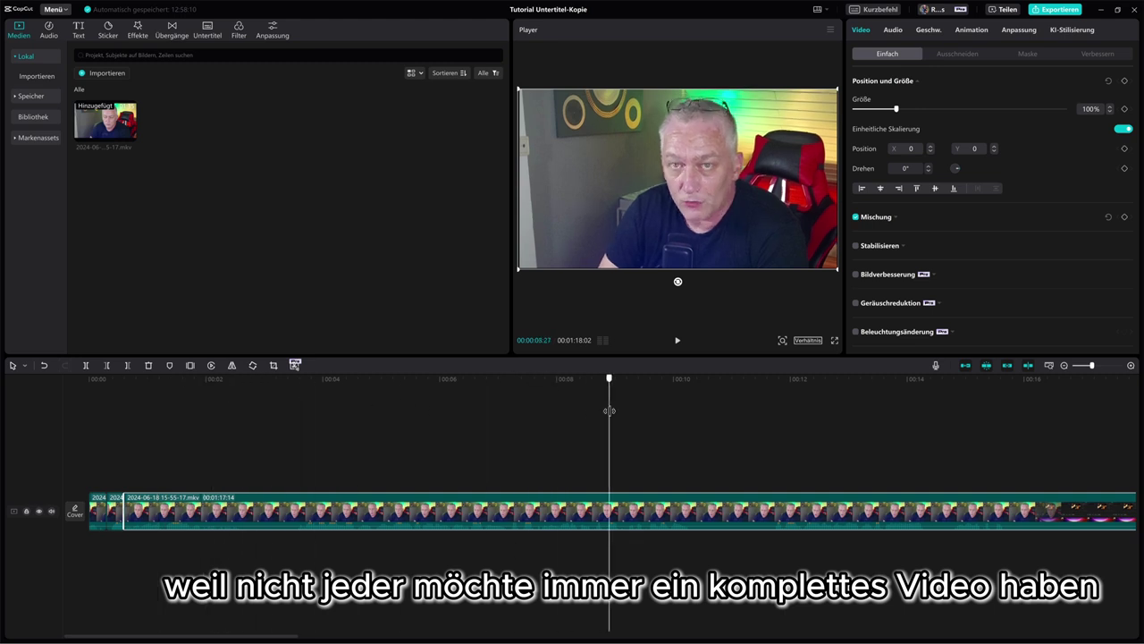
{"action": "left_click", "coordinate": [318, 413]}
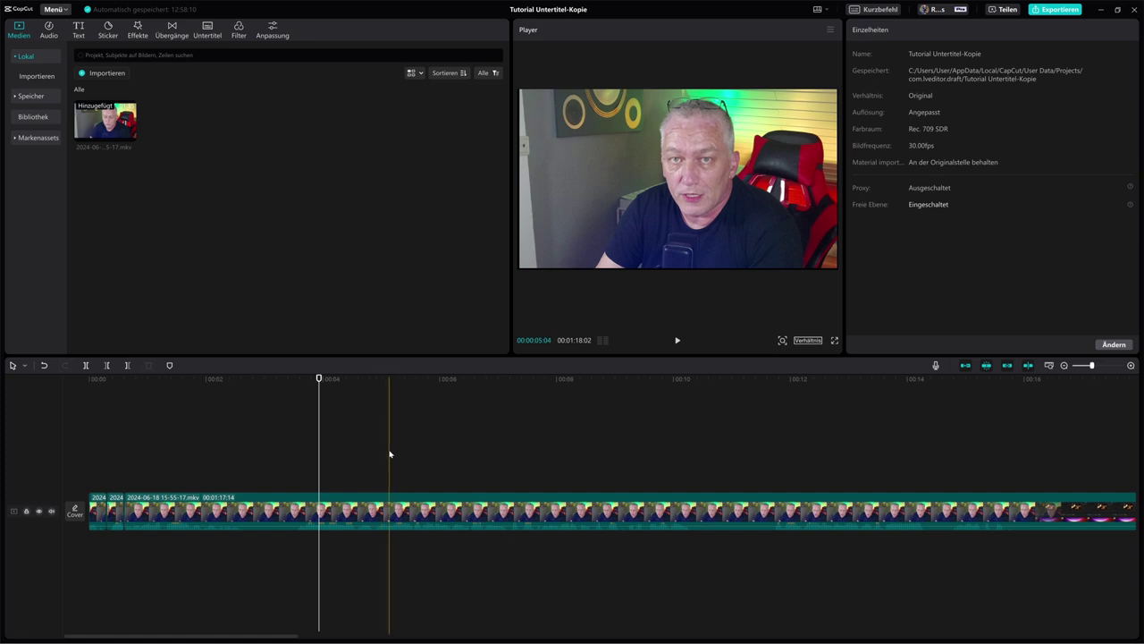
{"action": "left_click", "coordinate": [359, 506]}
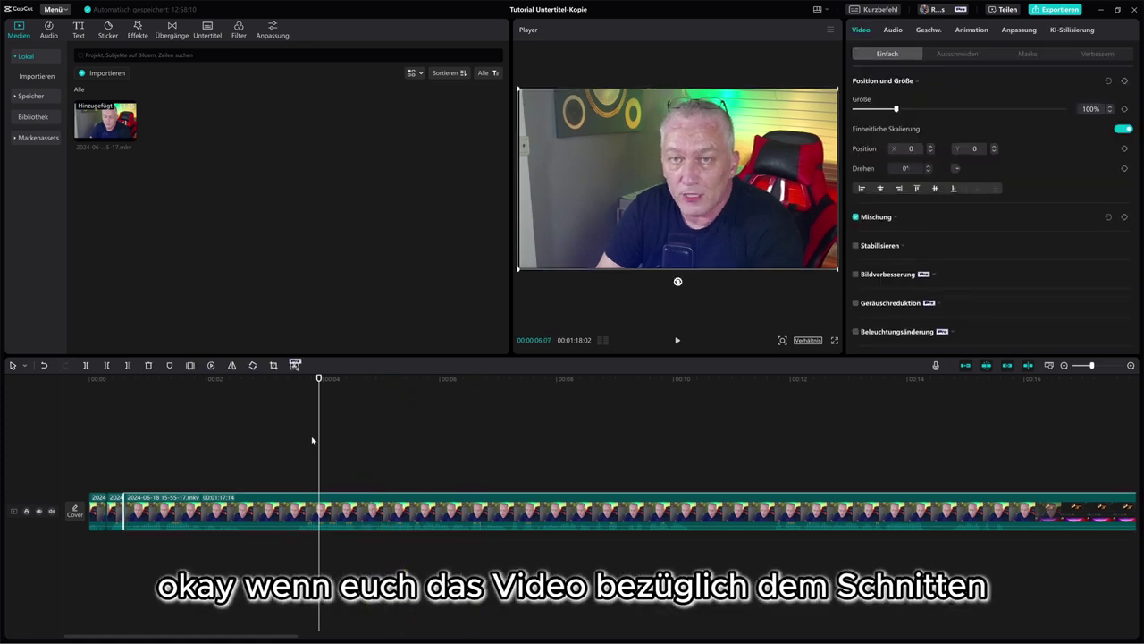
{"action": "left_click", "coordinate": [326, 379]}
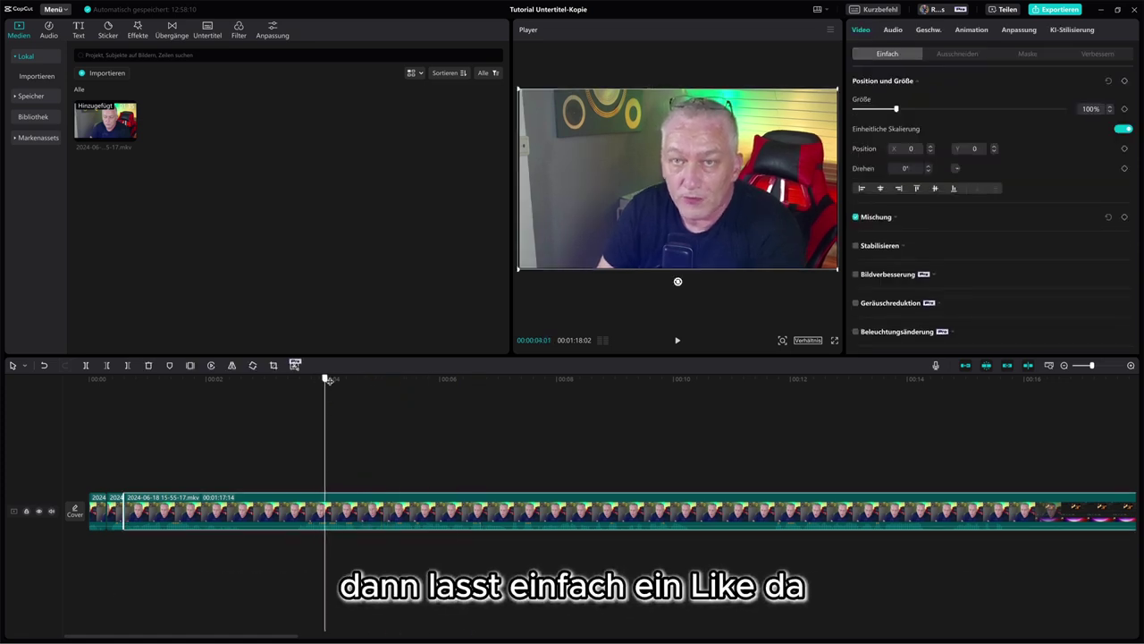
{"action": "left_click_drag", "start_coordinate": [328, 379], "coordinate": [554, 398]}
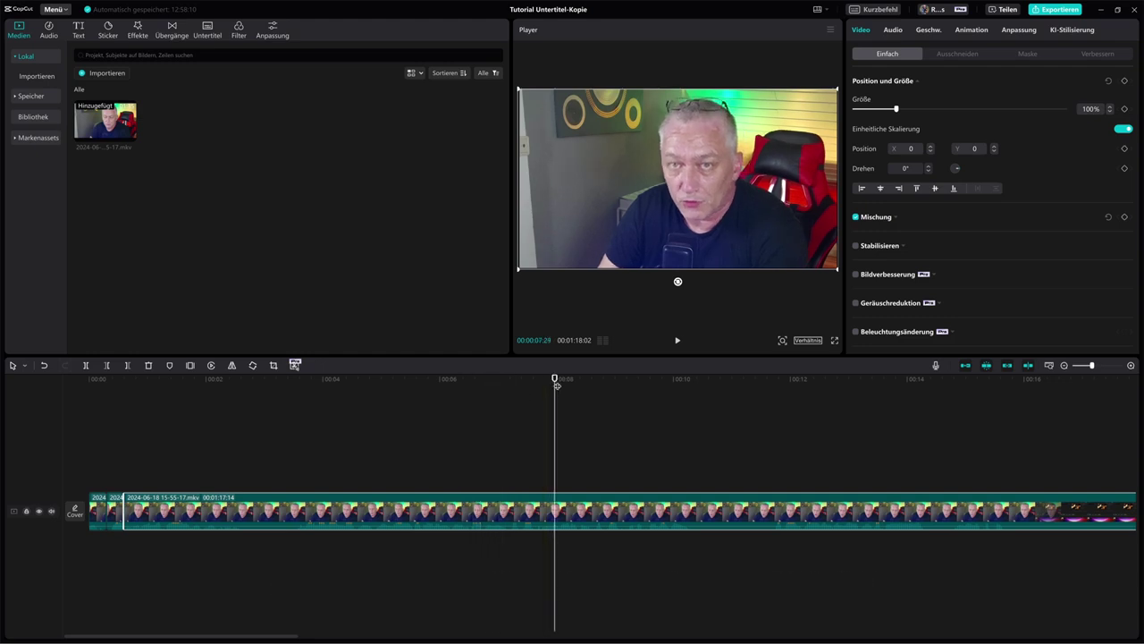
{"action": "left_click_drag", "start_coordinate": [555, 380], "coordinate": [297, 390]}
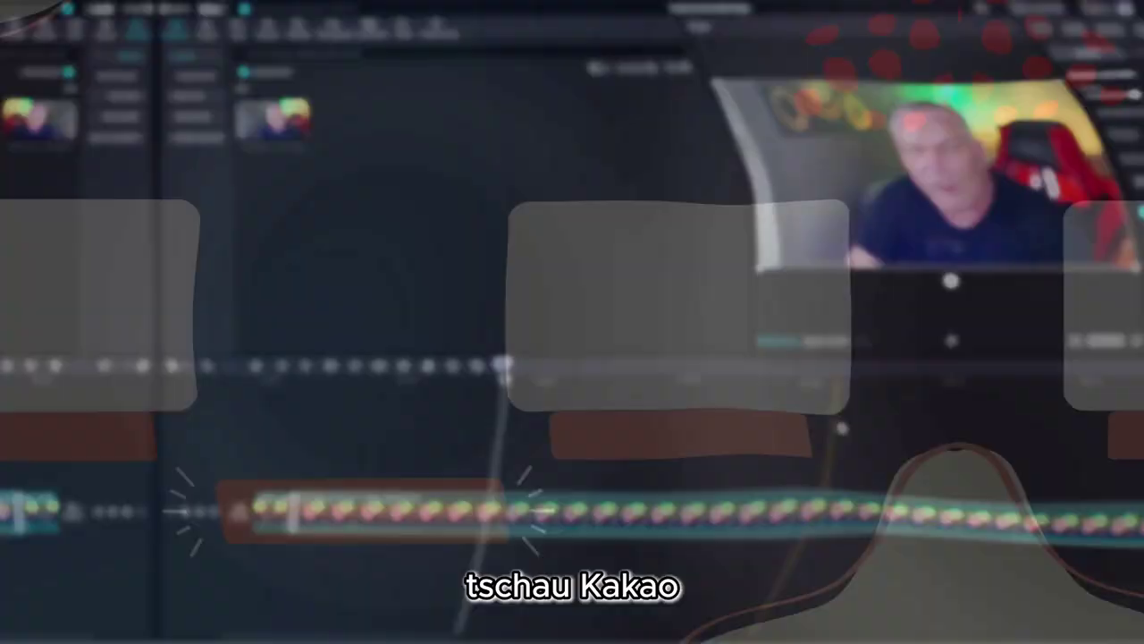